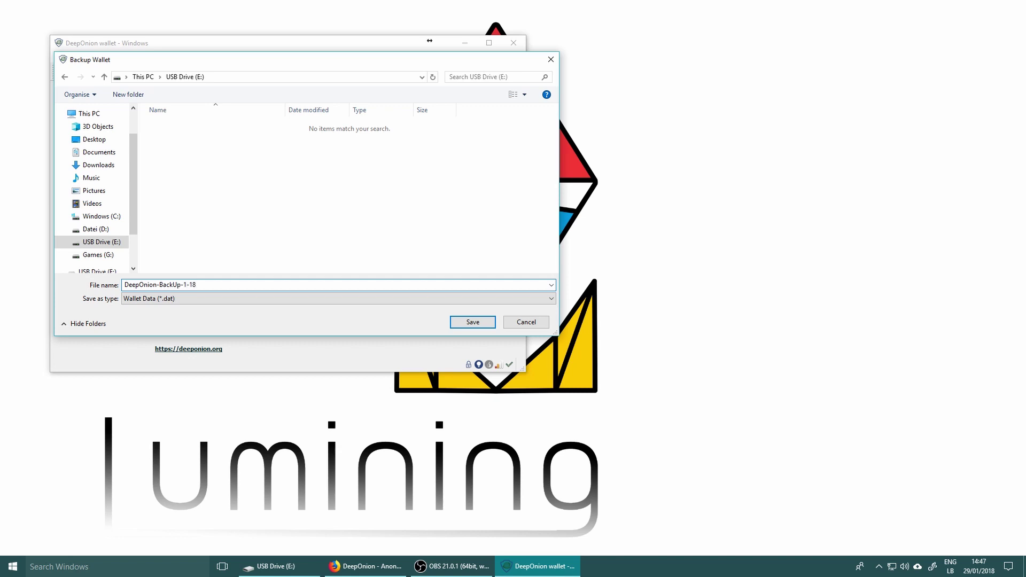
- Save the wallet backup as DeepOnion-BackUp-1-18 on USB Drive (E:) and bring up the drive's folder to check it
left_click(472, 323)
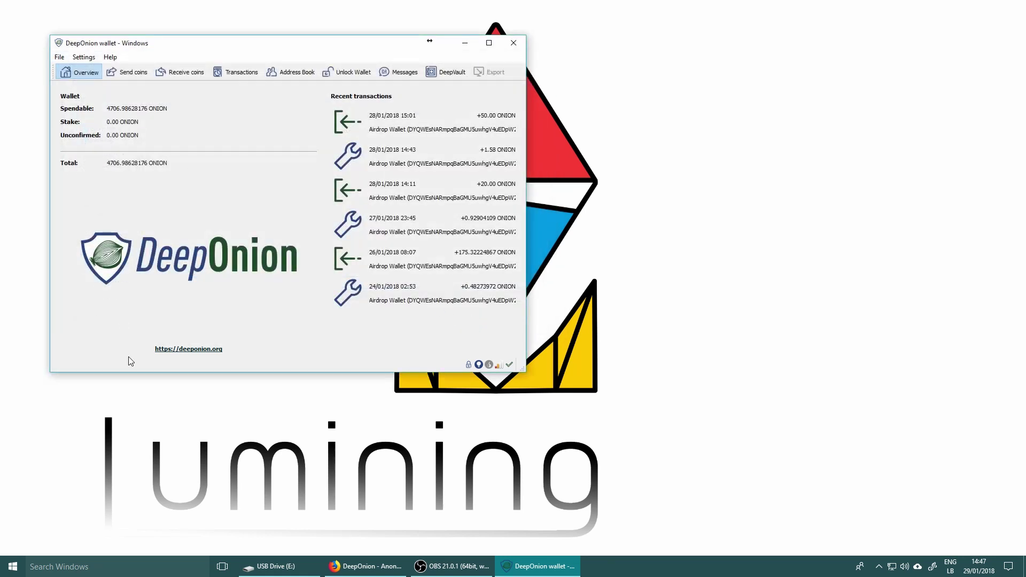
left_click(269, 566)
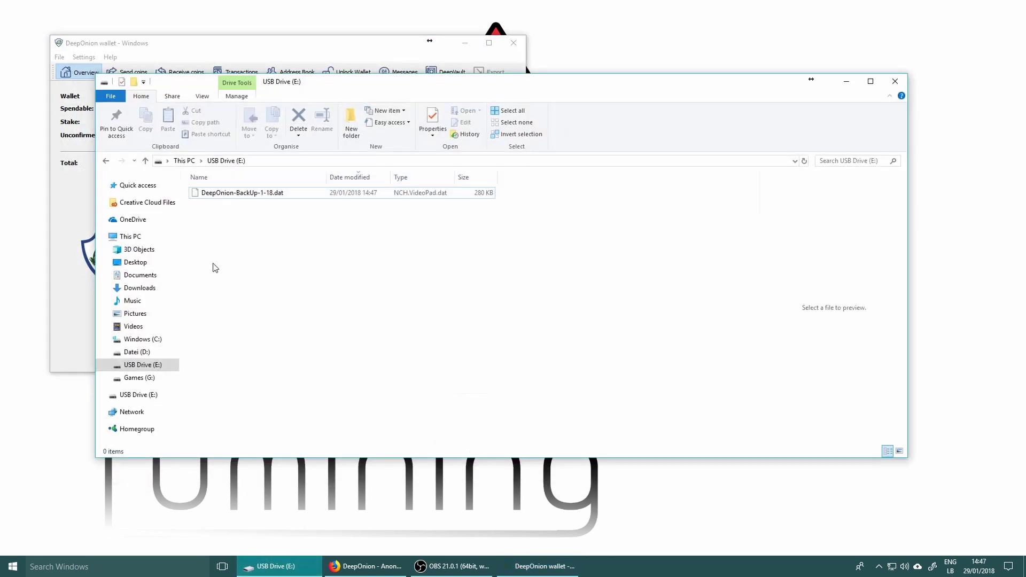
- Go to %appdata% in the file manager and open the DeepOnion data folder
left_click(140, 239)
left_click(255, 161)
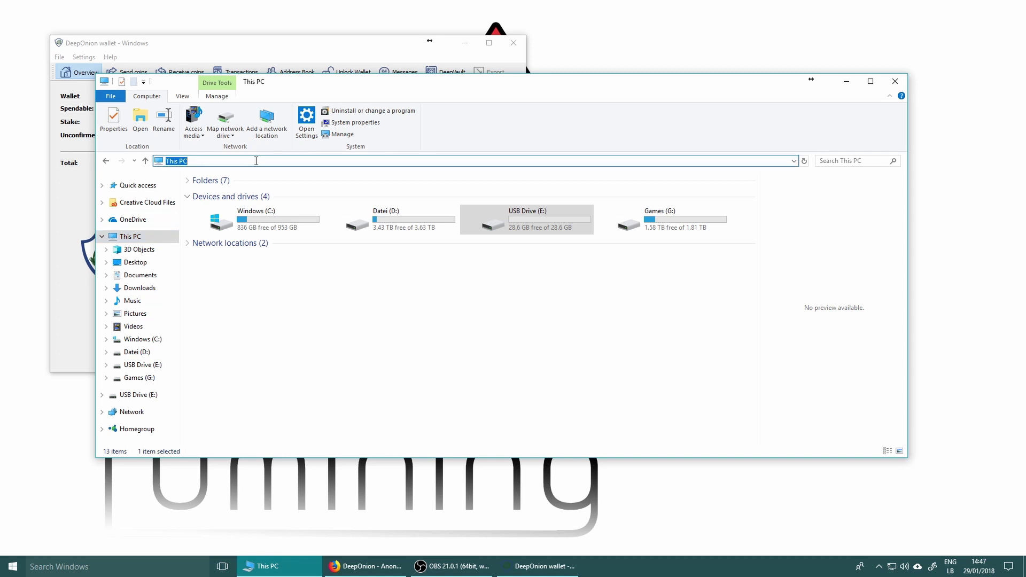
type("%appdata%")
key("Return")
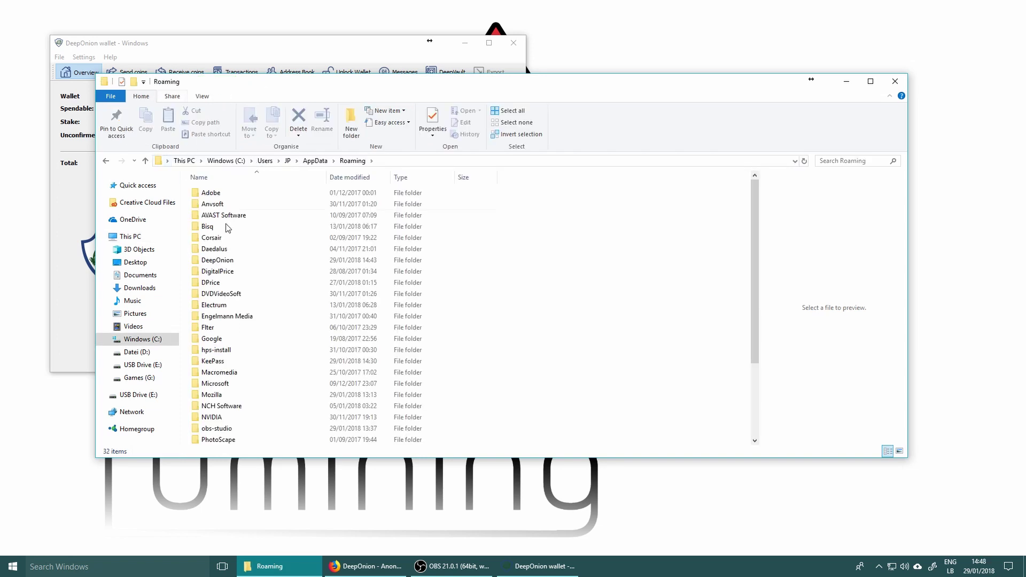
double_click(254, 265)
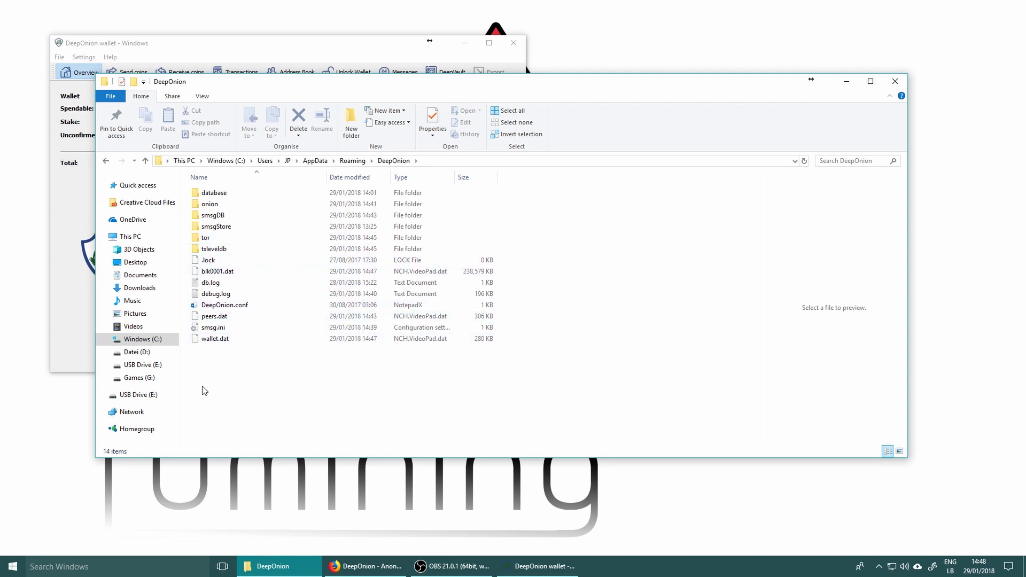
- Copy wallet.dat from the DeepOnion data folder to USB Drive (E:)
right_click(210, 344)
left_click(233, 339)
key("ctrl+c")
left_click(139, 395)
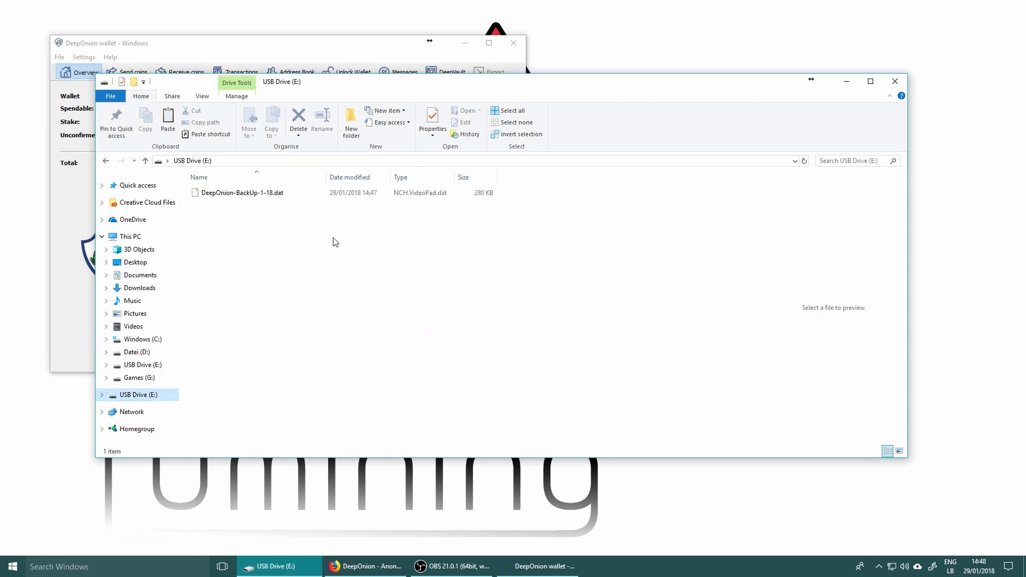
key("ctrl+v")
- Return to the DeepOnion data folder and copy blk0001.dat to USB Drive (E:)
left_click(106, 160)
right_click(233, 269)
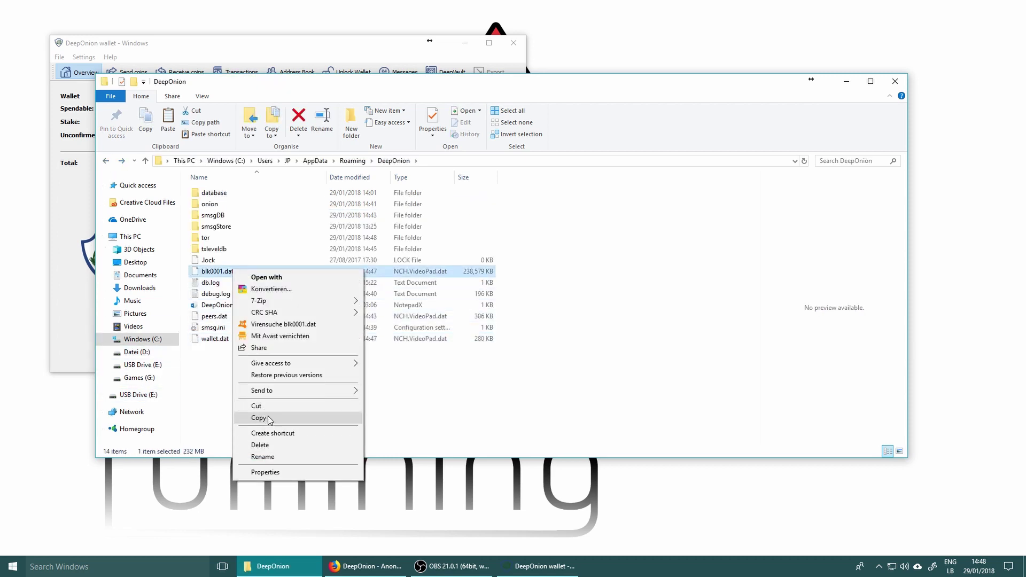
left_click(251, 419)
left_click(142, 364)
key("ctrl+v")
- Return to the DeepOnion data folder and copy DeepOnion.conf to USB Drive (E:)
left_click(105, 161)
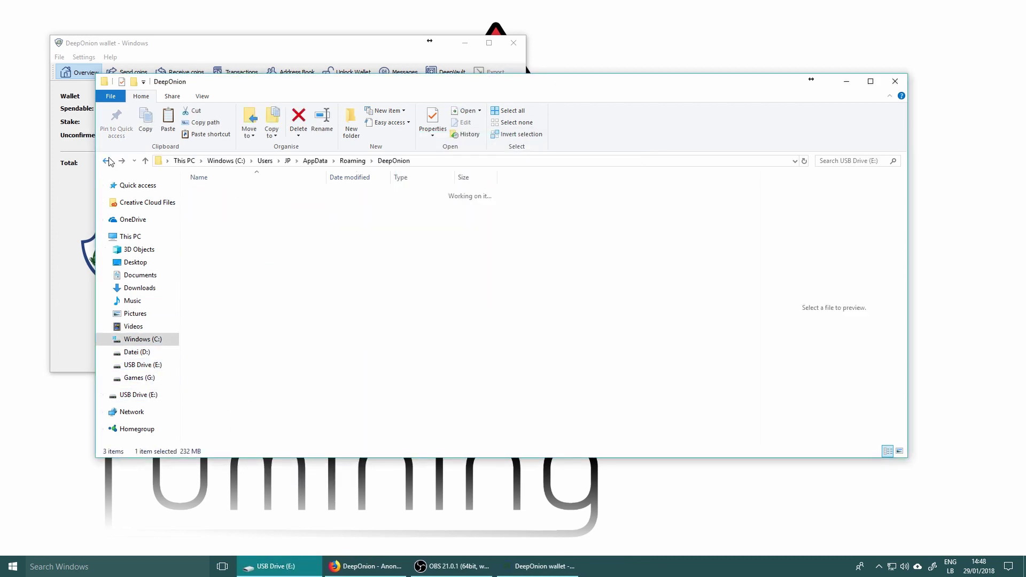
right_click(229, 305)
left_click(251, 454)
left_click(139, 394)
right_click(293, 259)
left_click(307, 337)
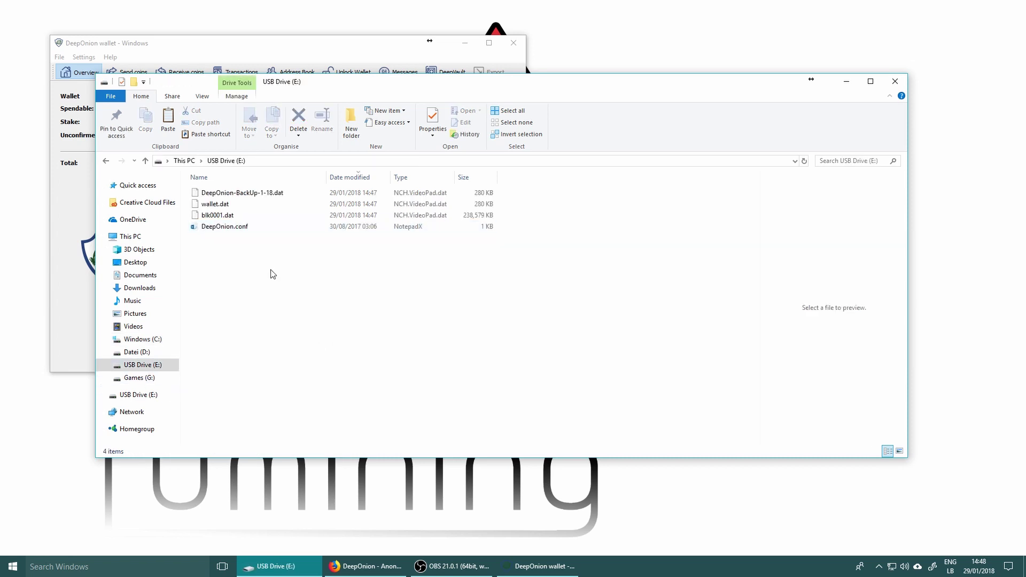
- Create a new text document named "Airdrop Adress Key" on USB Drive (E:)
right_click(248, 258)
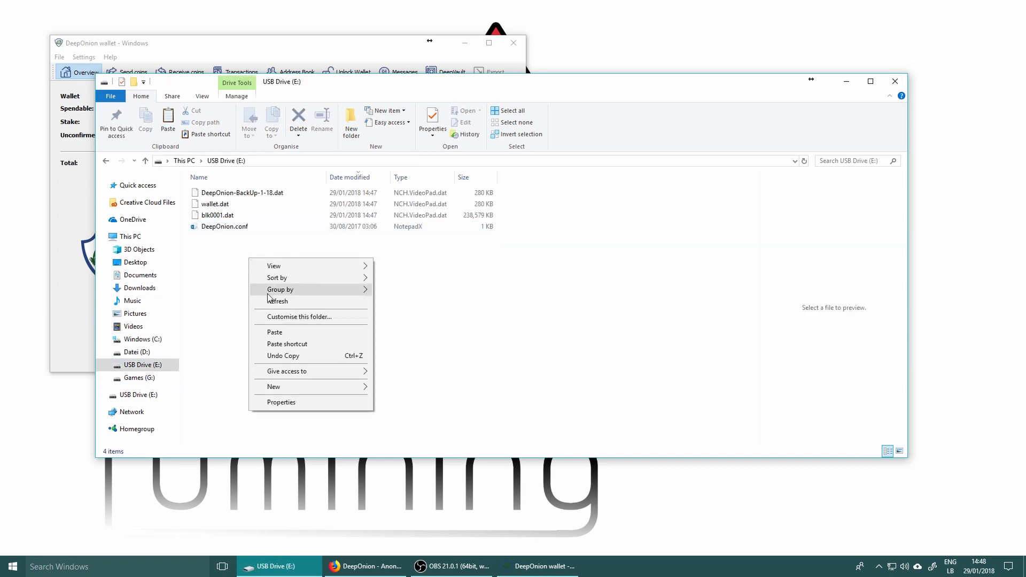
mouse_move(287, 390)
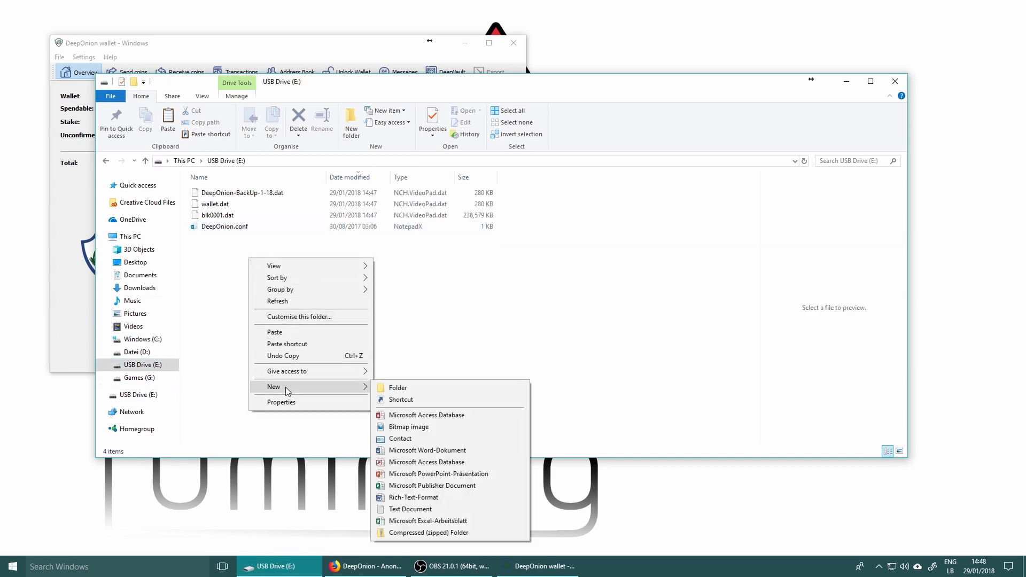
left_click(411, 510)
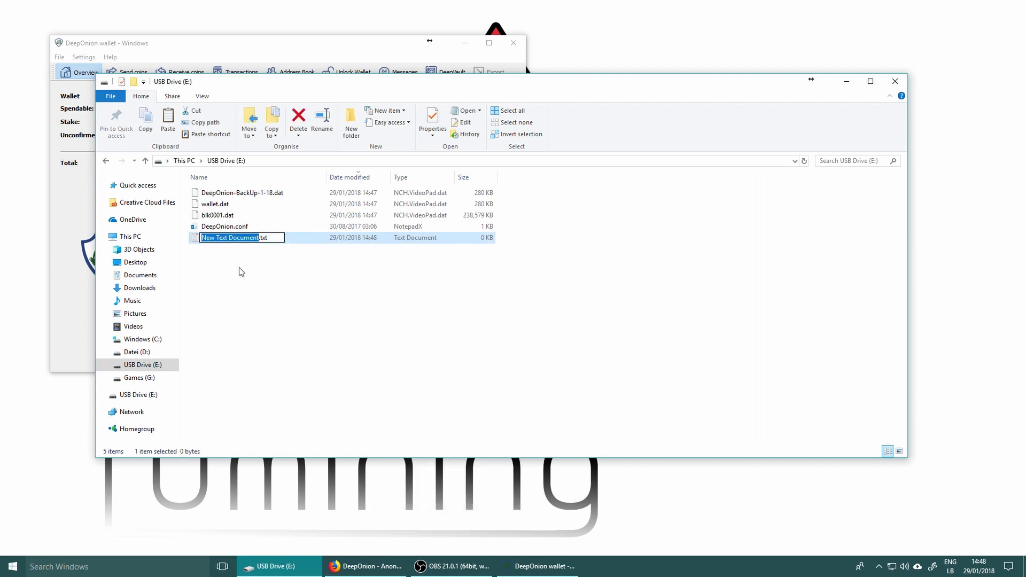
type("Airdrop")
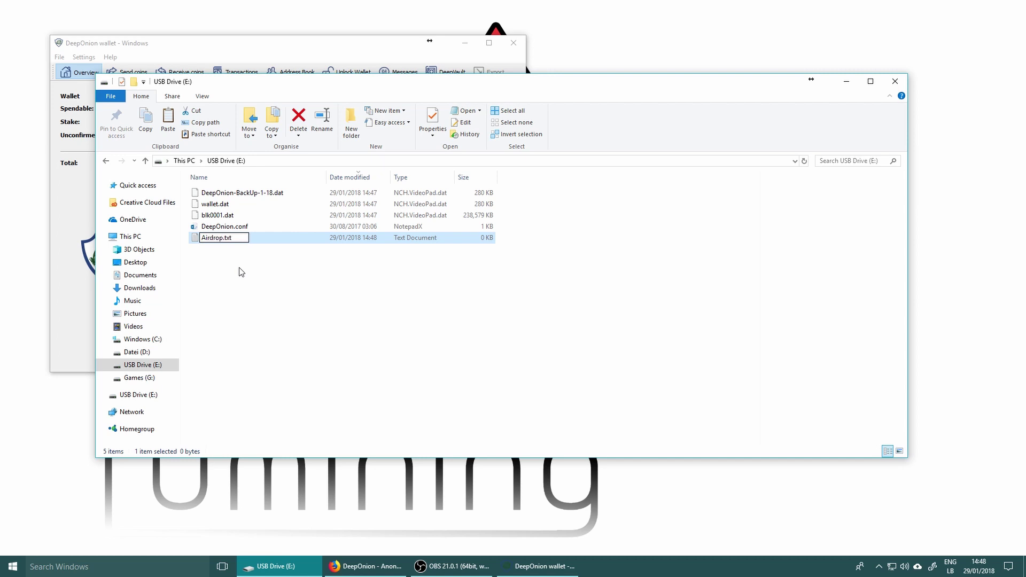
type(" Adress")
type(" Key")
key("Return")
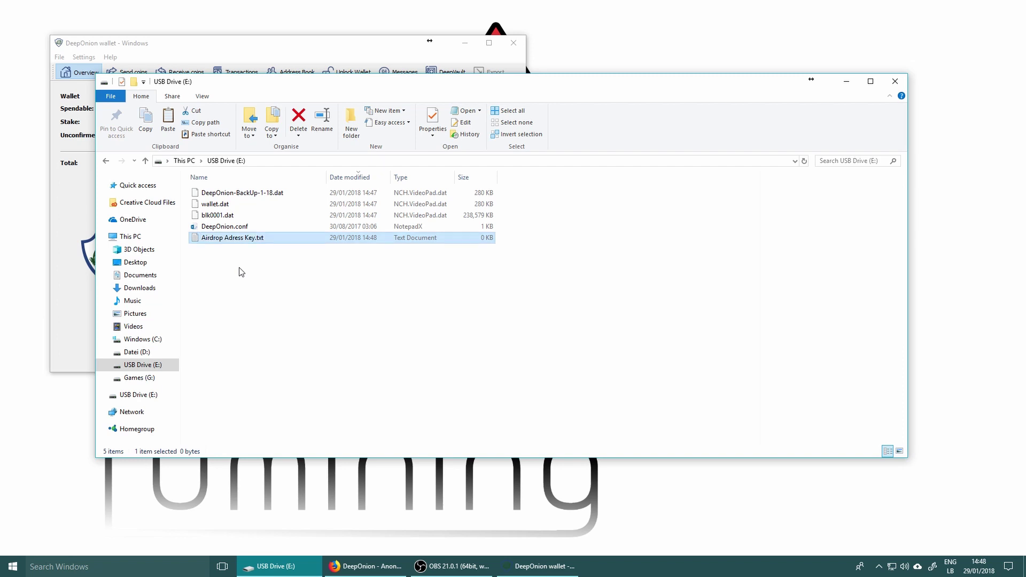
- Switch to the DeepOnion wallet, open its debug console and run the help command
left_click(67, 197)
left_click(110, 57)
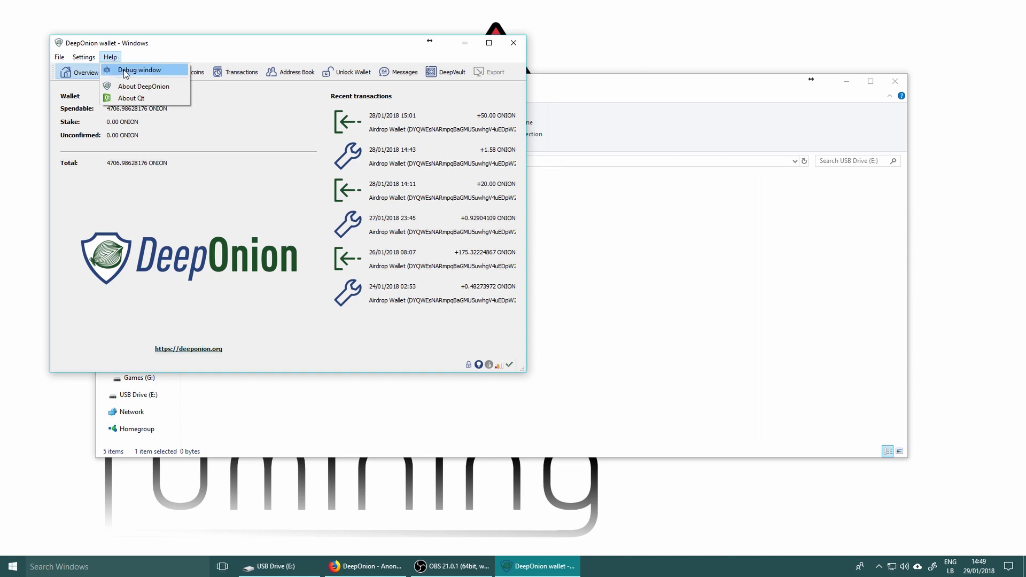
left_click(125, 71)
left_click(181, 113)
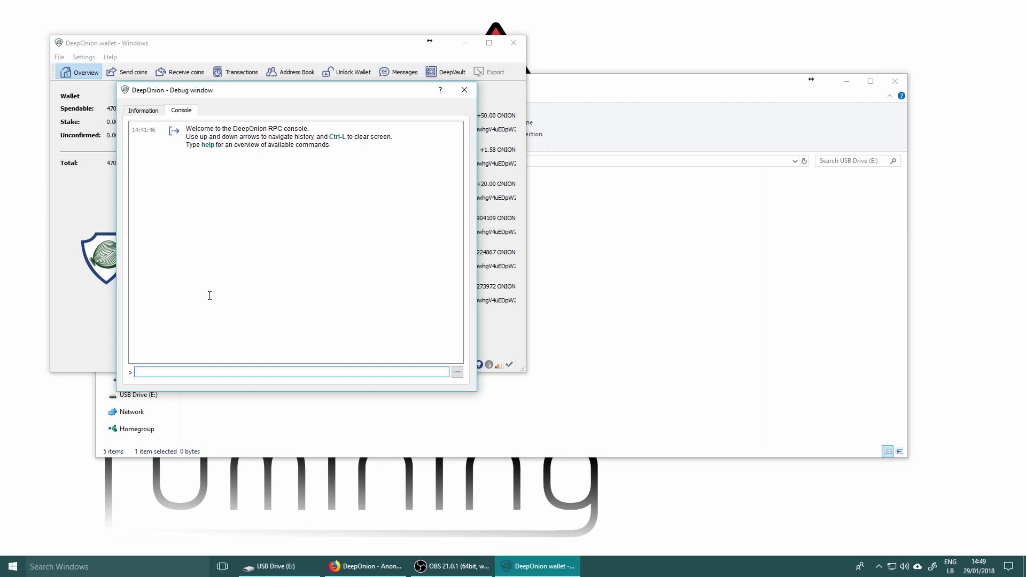
type("help")
key("Return")
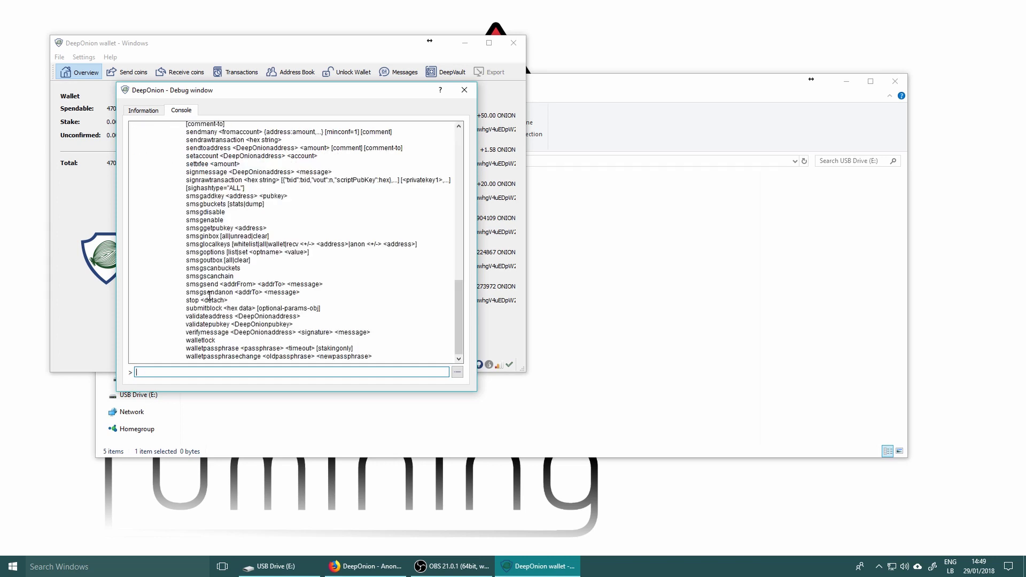
- Examine the console's command list, including the importprivkey and importwallet entries, and close the debug window
scroll(284, 236, "up", 18)
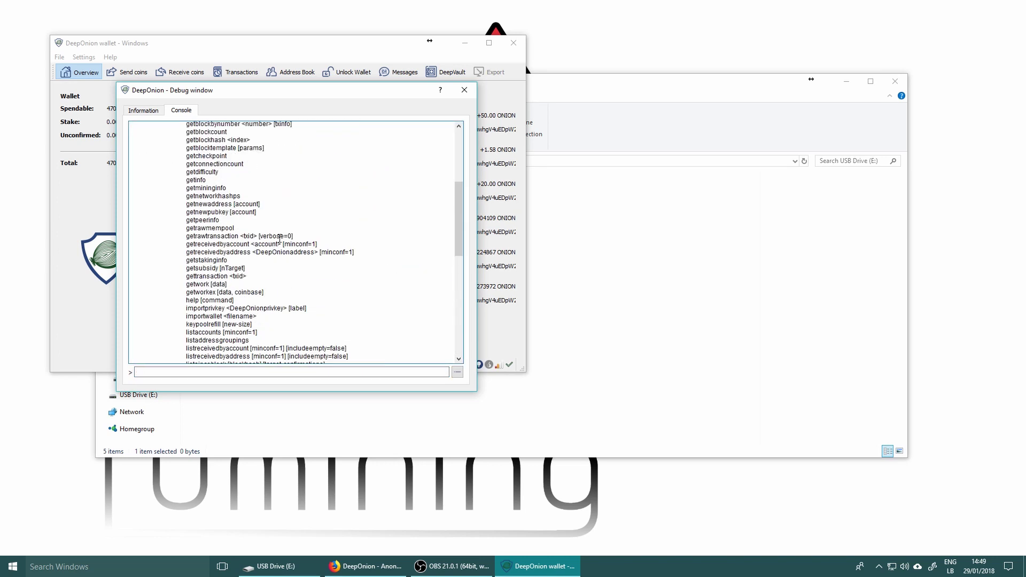
scroll(279, 239, "up", 4)
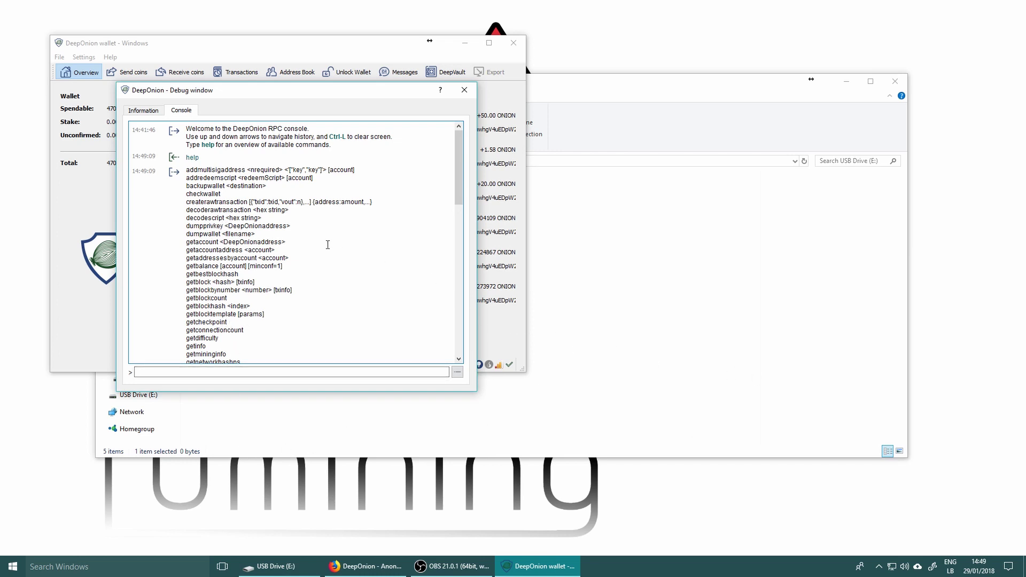
left_click_drag(460, 136, 461, 215)
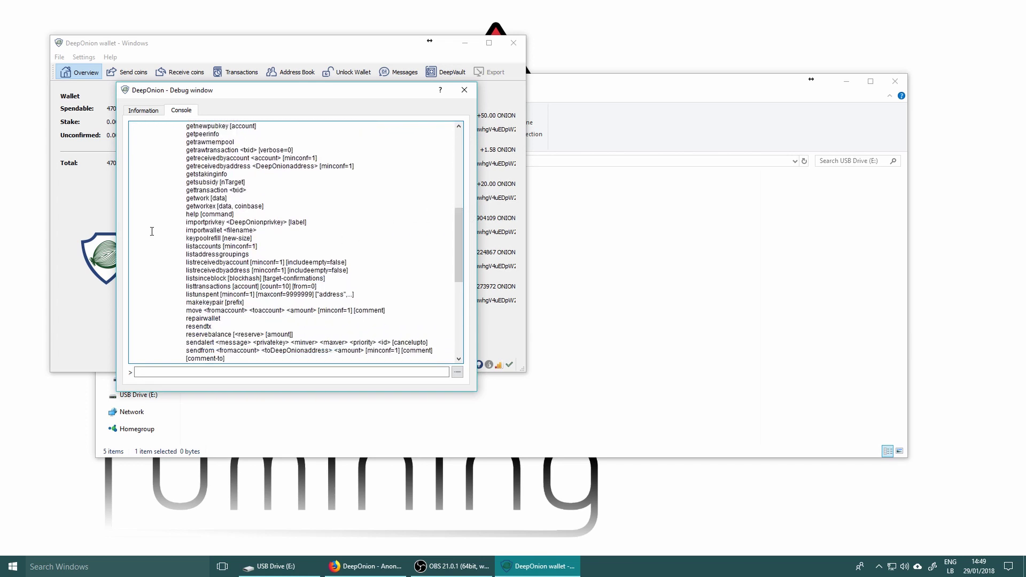
left_click_drag(194, 221, 267, 230)
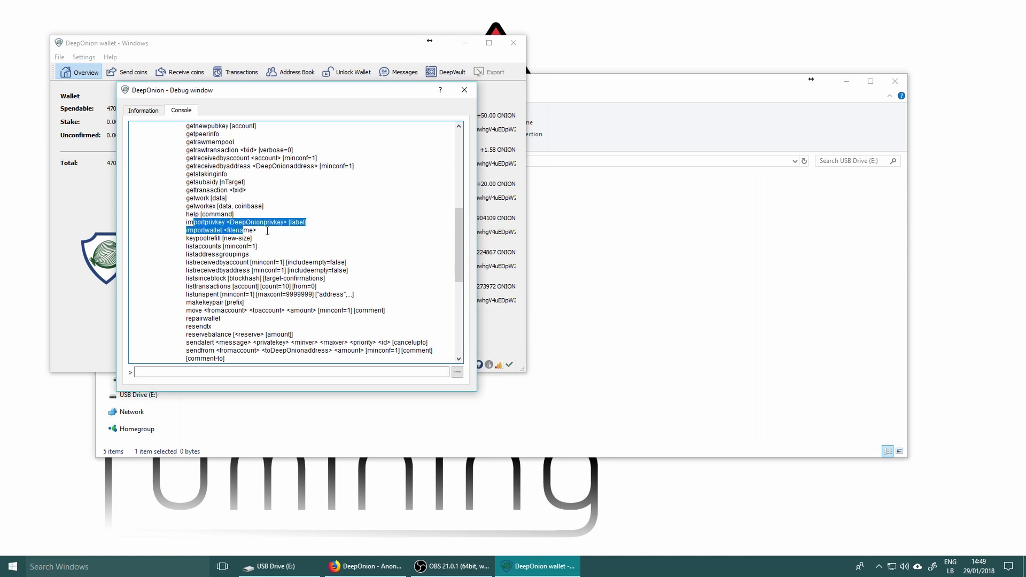
left_click(316, 234)
key("Escape")
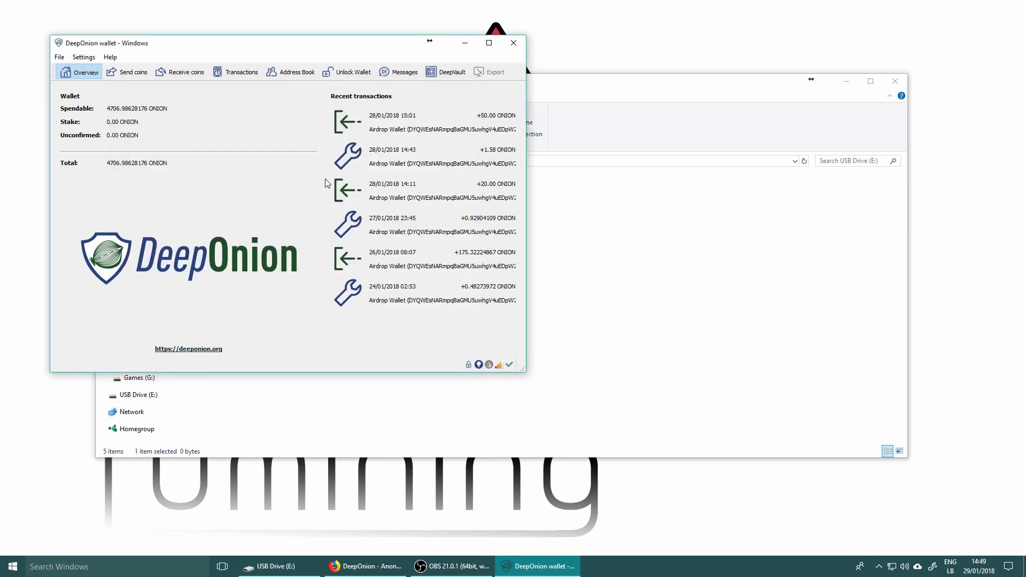
- Close the USB drive's folder window and quit the DeepOnion wallet
left_click(713, 315)
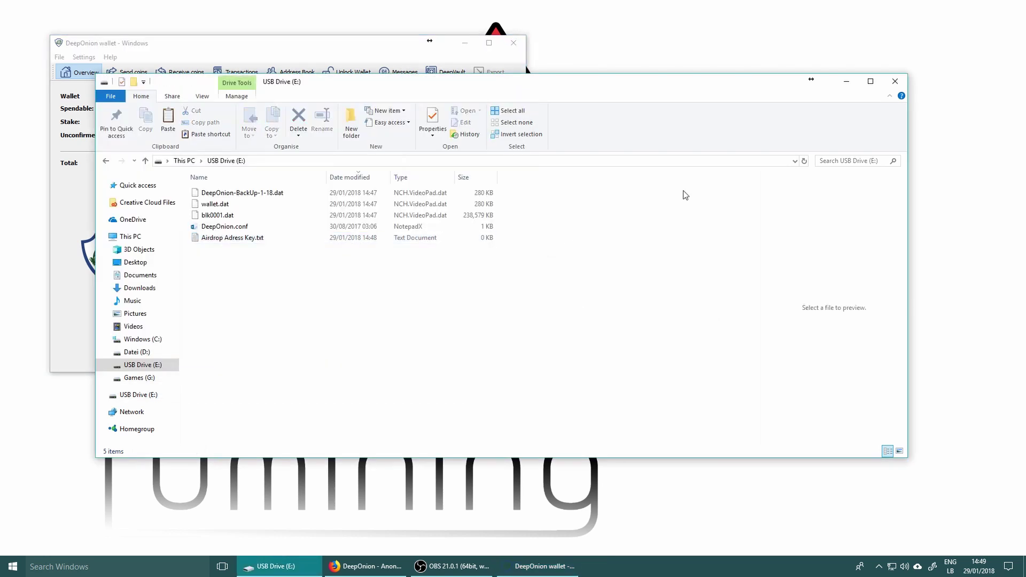
left_click(887, 82)
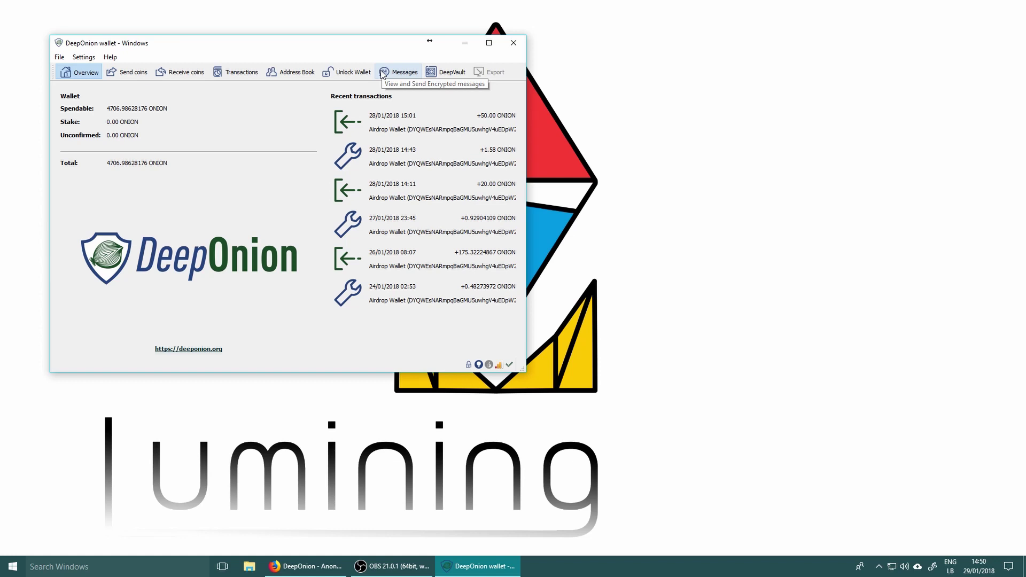
left_click(520, 46)
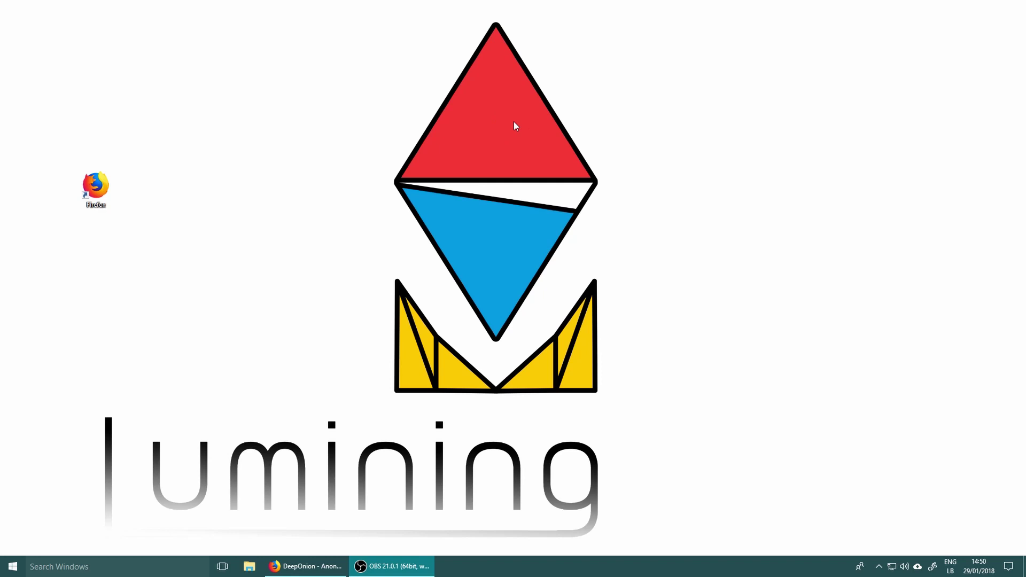
- Switch to Firefox and download the Windows Wallet v1.5 zip from the deeponion.org download section, saving the file
left_click(304, 566)
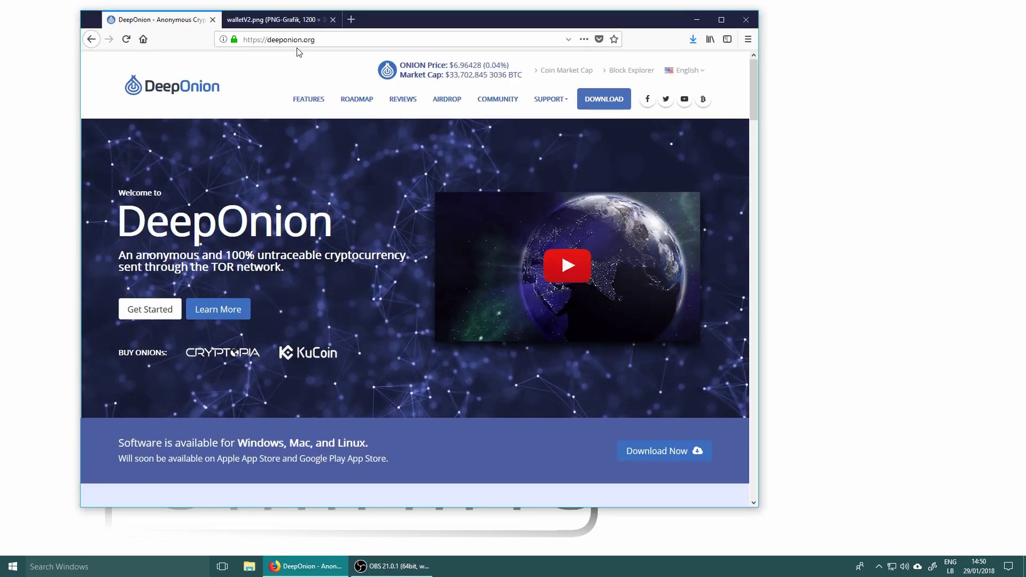
left_click(604, 104)
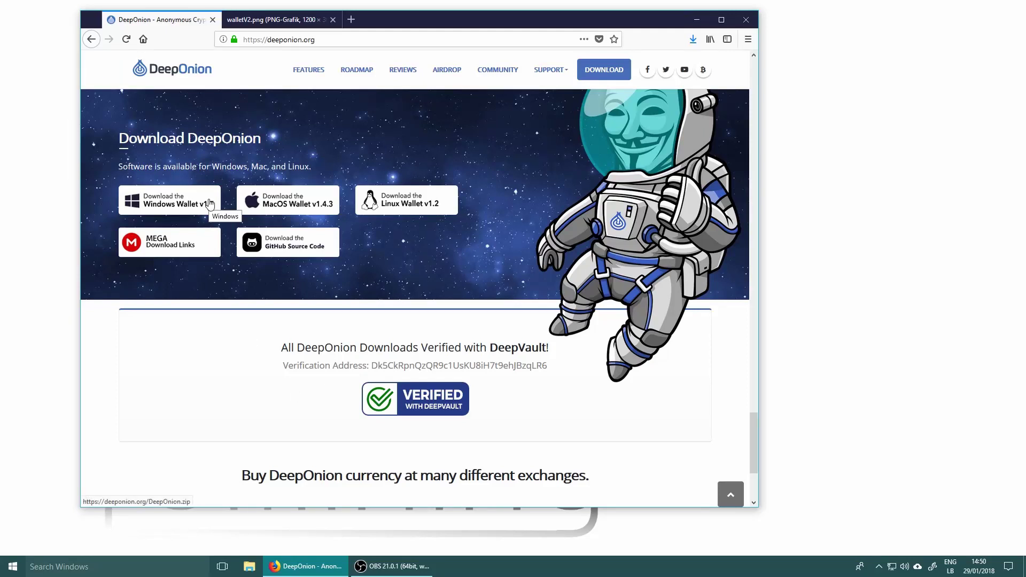
left_click(202, 212)
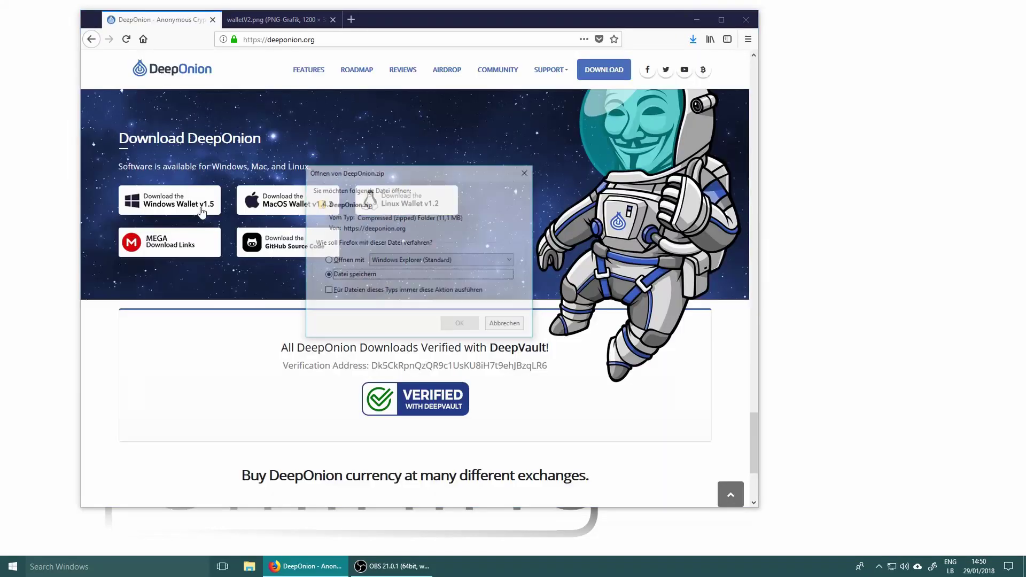
left_click(448, 328)
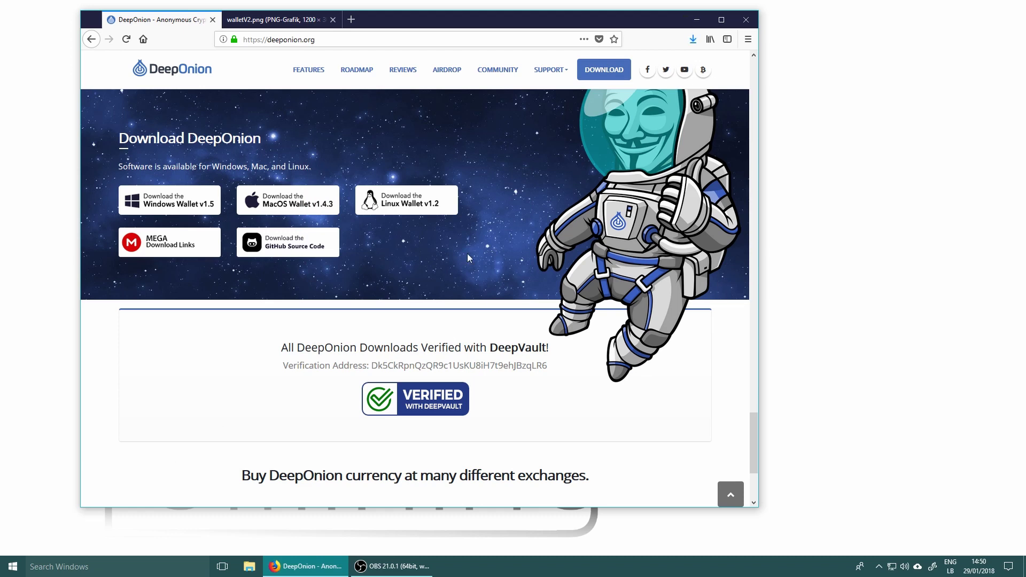
- Extract DeepOnion-qt.exe from DeepOnion.zip in the Downloads folder to the desktop and close the folder window
left_click(249, 567)
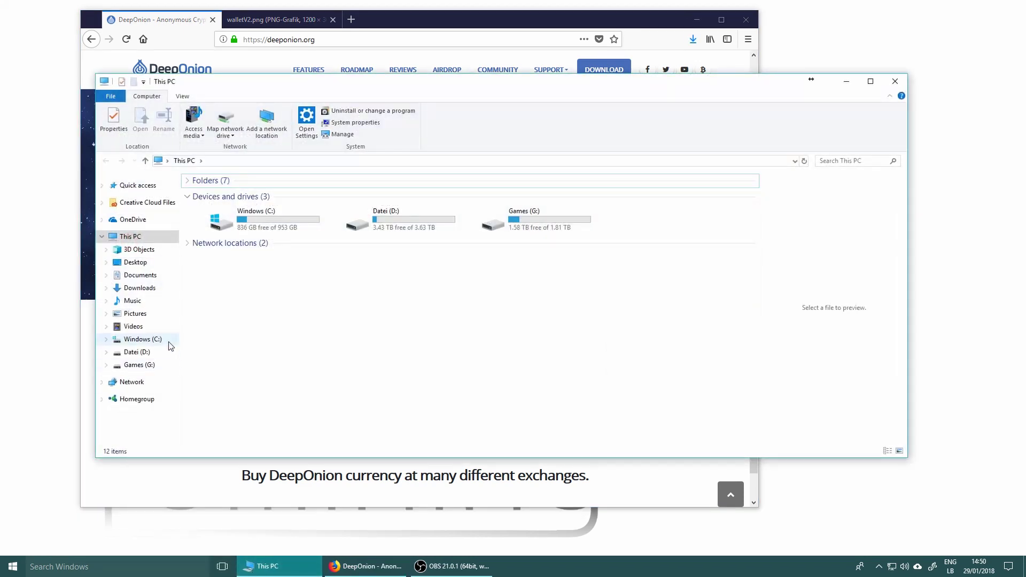
left_click(138, 288)
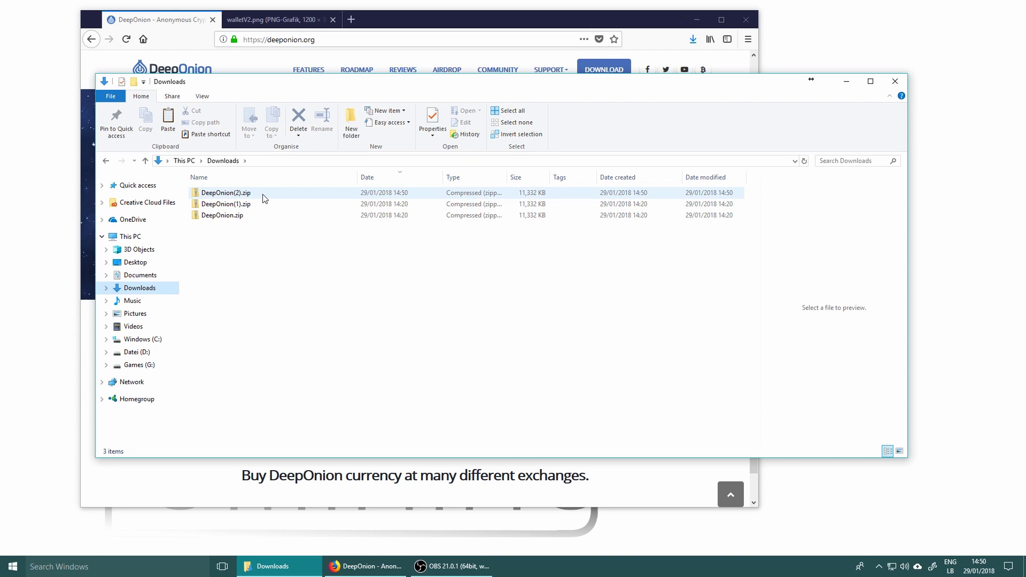
double_click(259, 217)
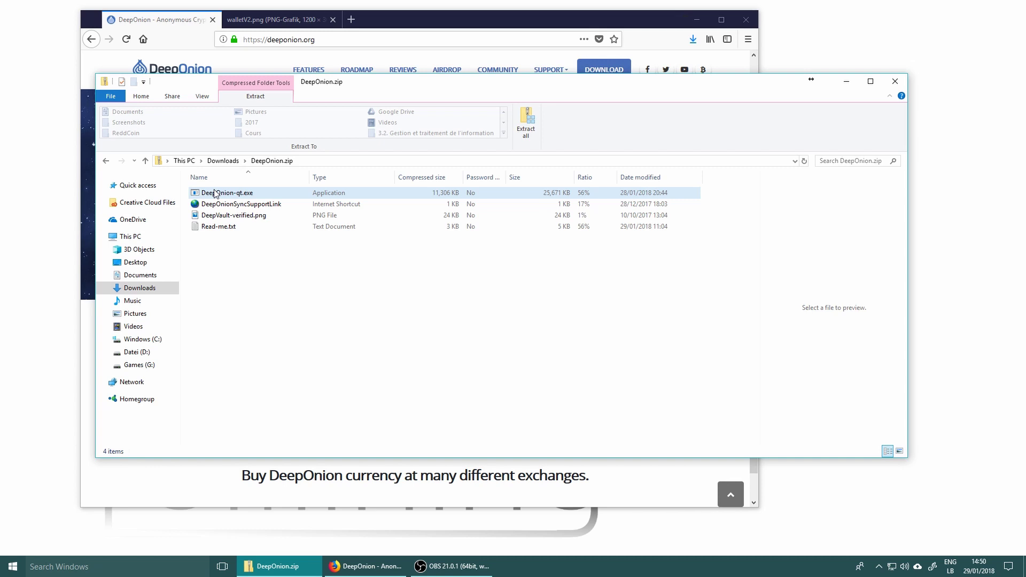
left_click_drag(215, 194, 48, 75)
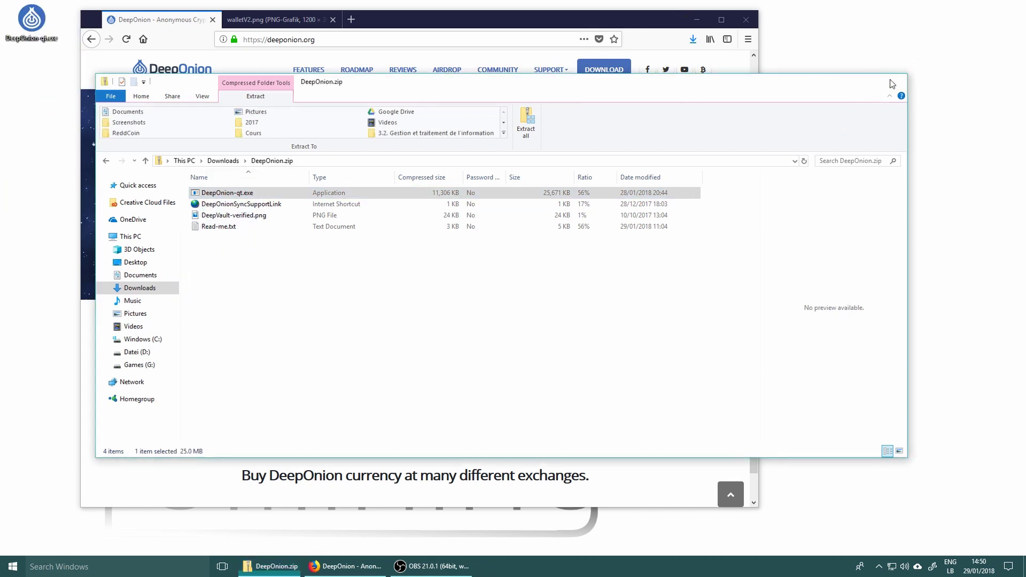
left_click(892, 84)
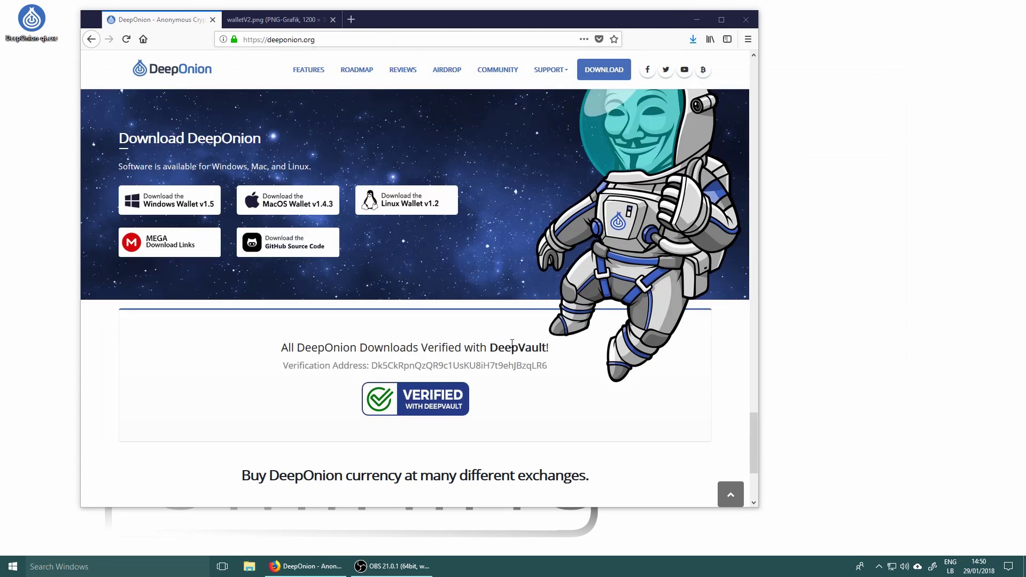
- Launch DeepOnion-qt.exe from the desktop, allow it to run despite the SmartScreen block, and minimize the browser
double_click(43, 28)
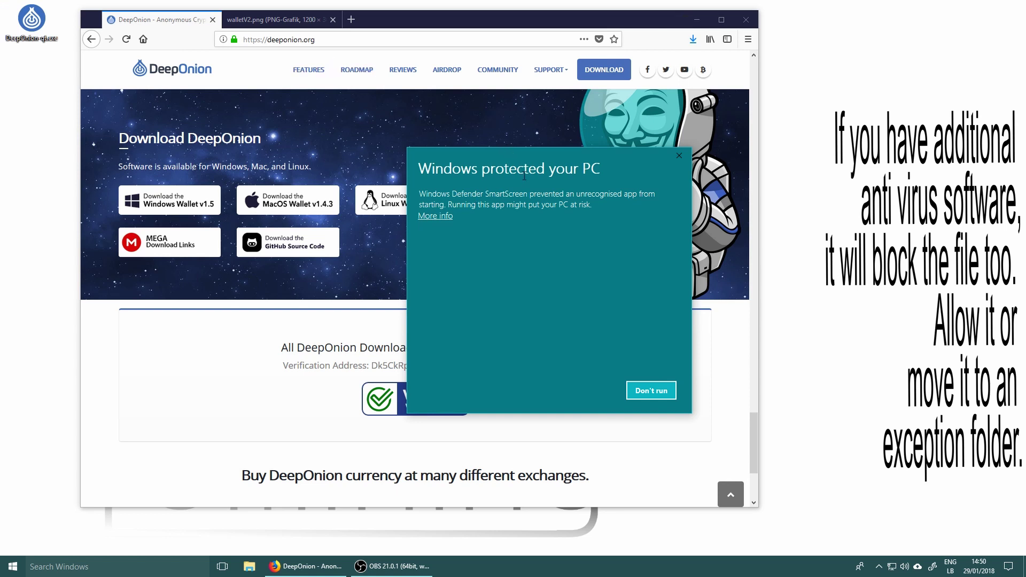
left_click(444, 216)
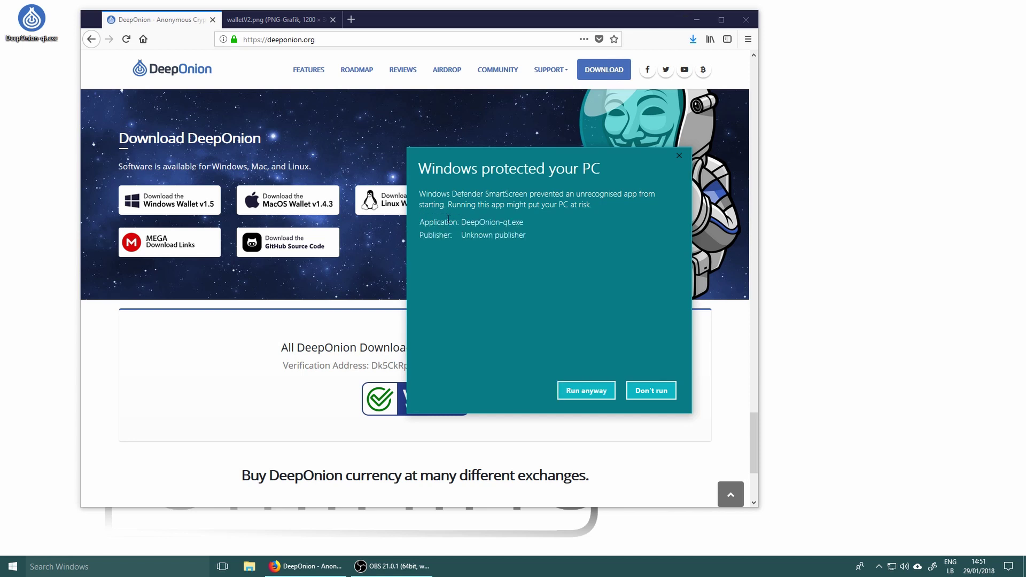
left_click(574, 390)
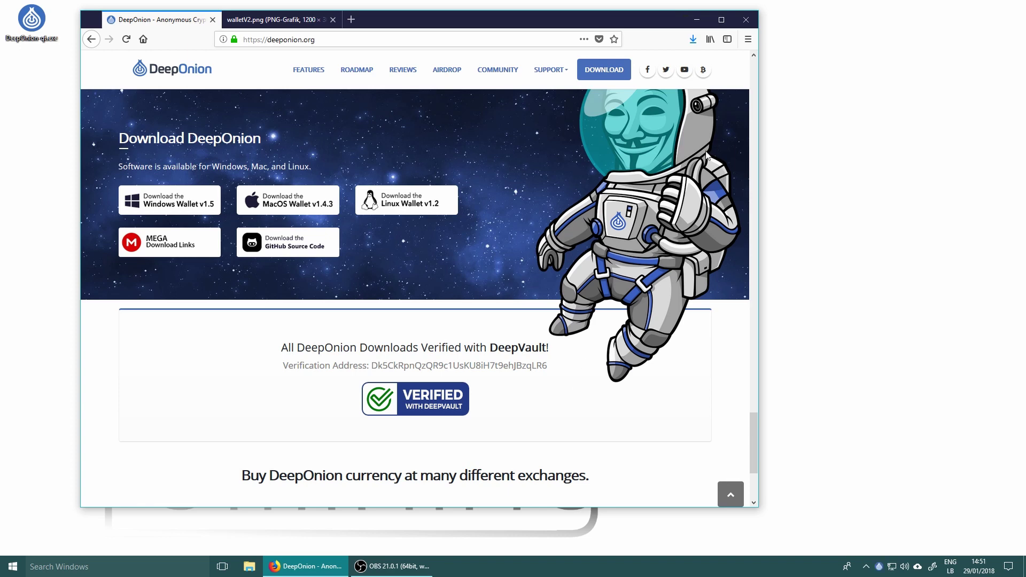
left_click(702, 19)
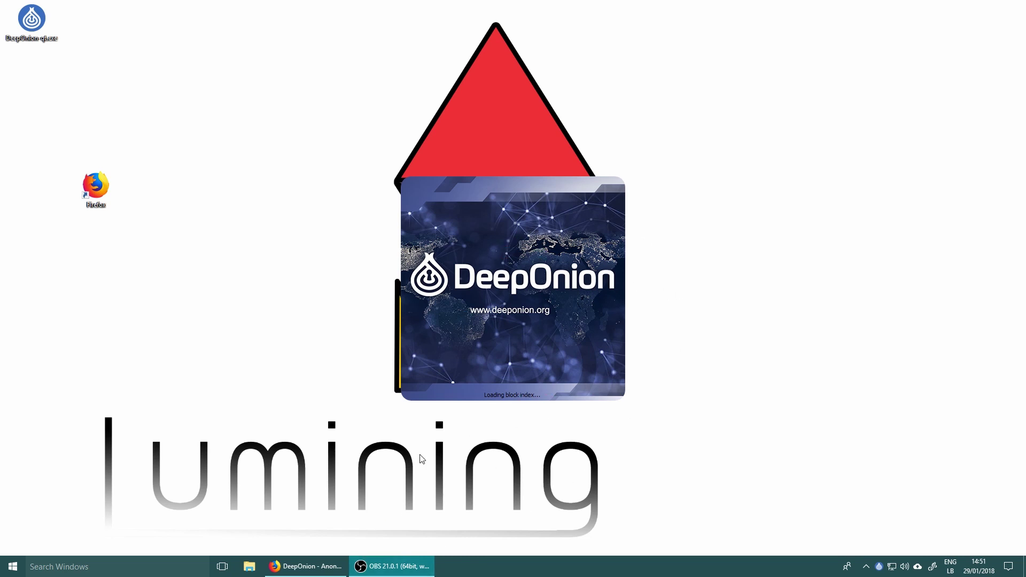
- Switch to Firefox and read through the DeepOnion 1.5.0 wallet feature overview in walletV2.png
left_click(308, 565)
left_click(276, 22)
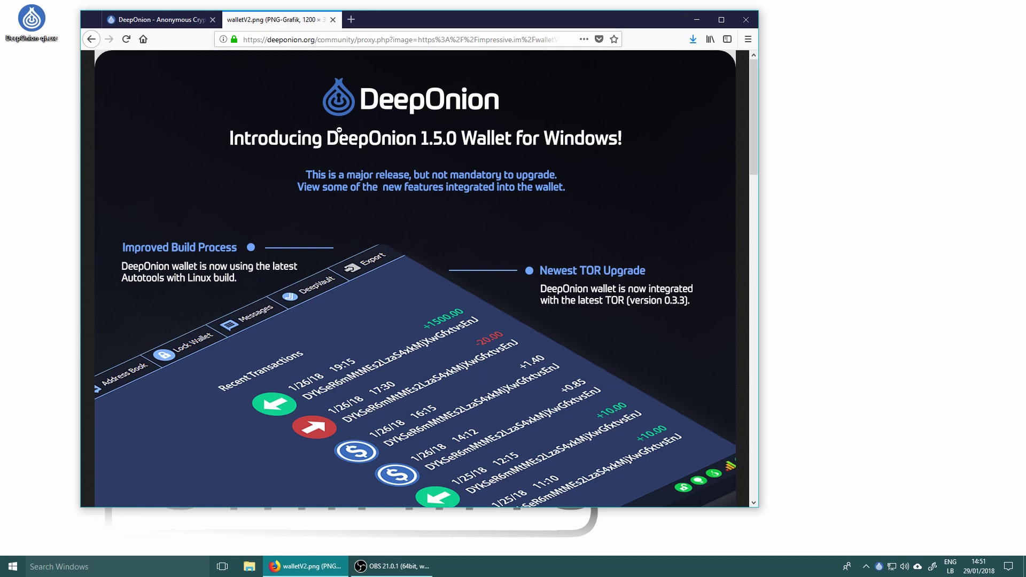
scroll(520, 149, "down", 2)
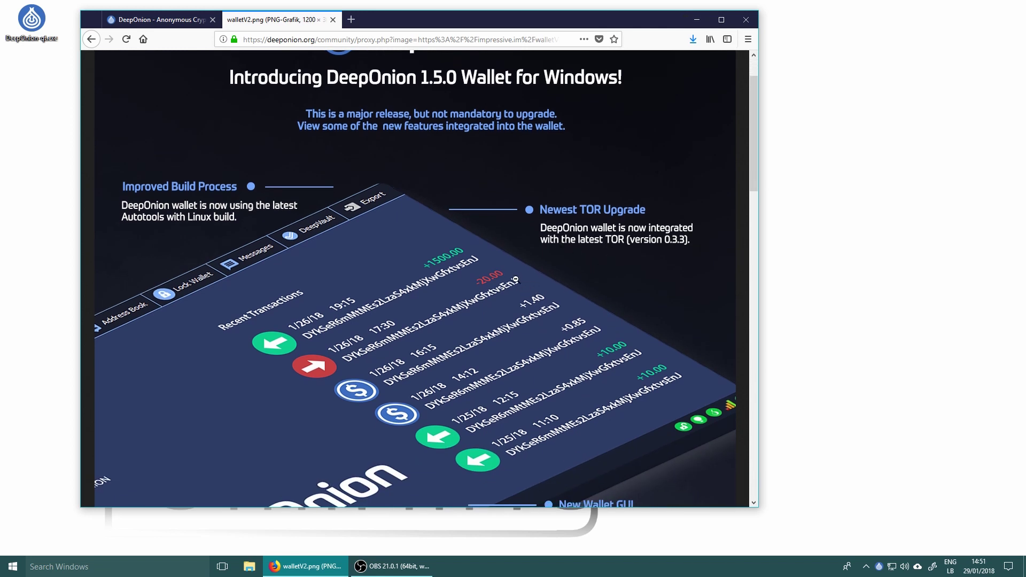
scroll(445, 171, "down", 8)
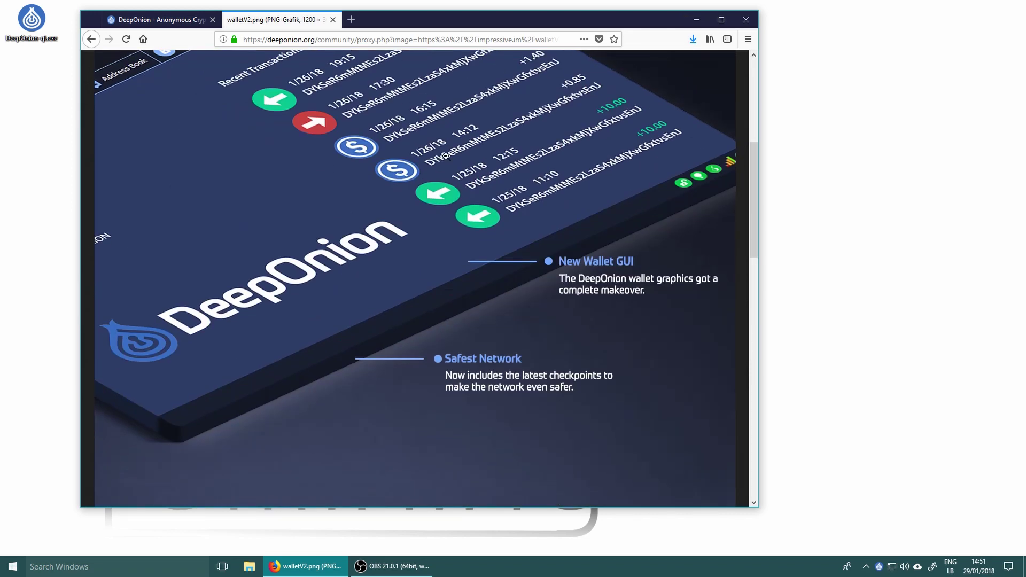
scroll(440, 171, "down", 15)
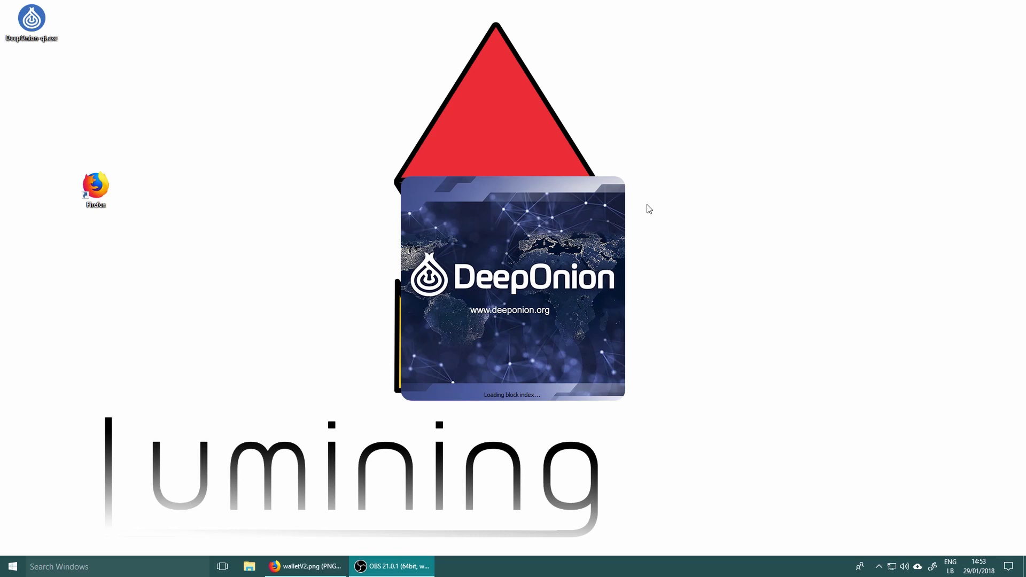
- Check the DeepOnion wallet's synchronization, network connection and lock status, and review the wallet encryption setting
mouse_move(647, 205)
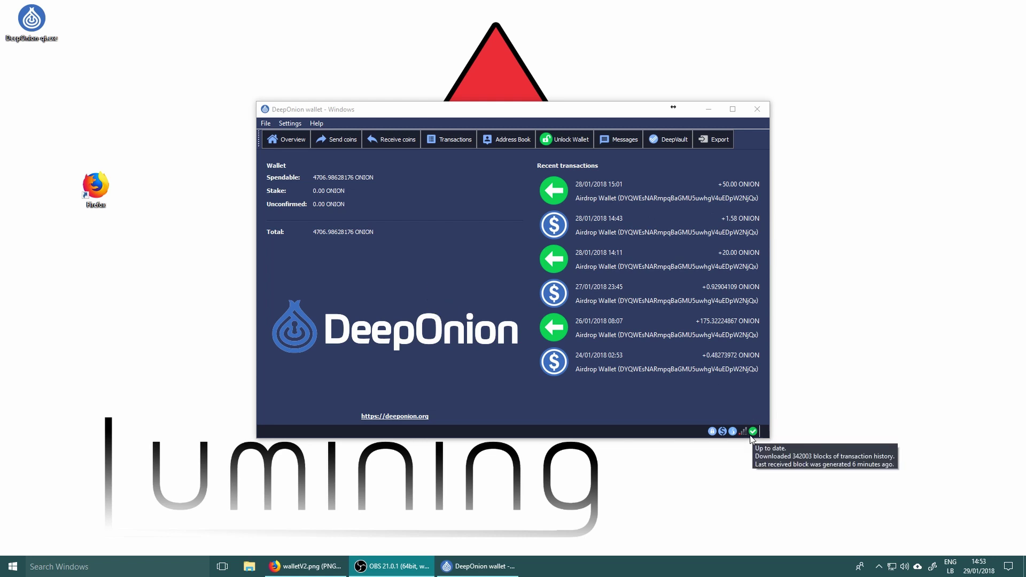
mouse_move(747, 432)
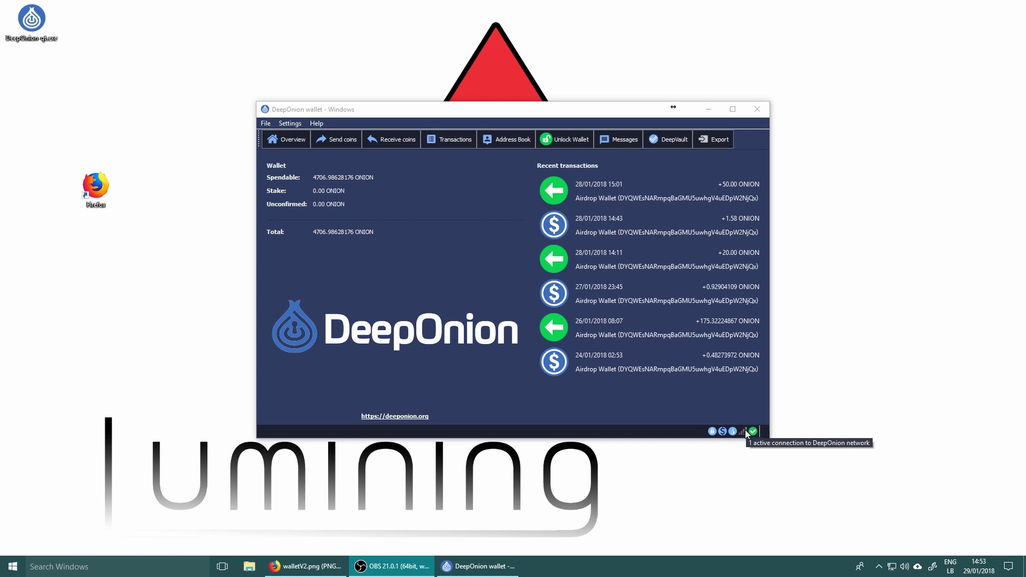
left_click(459, 117)
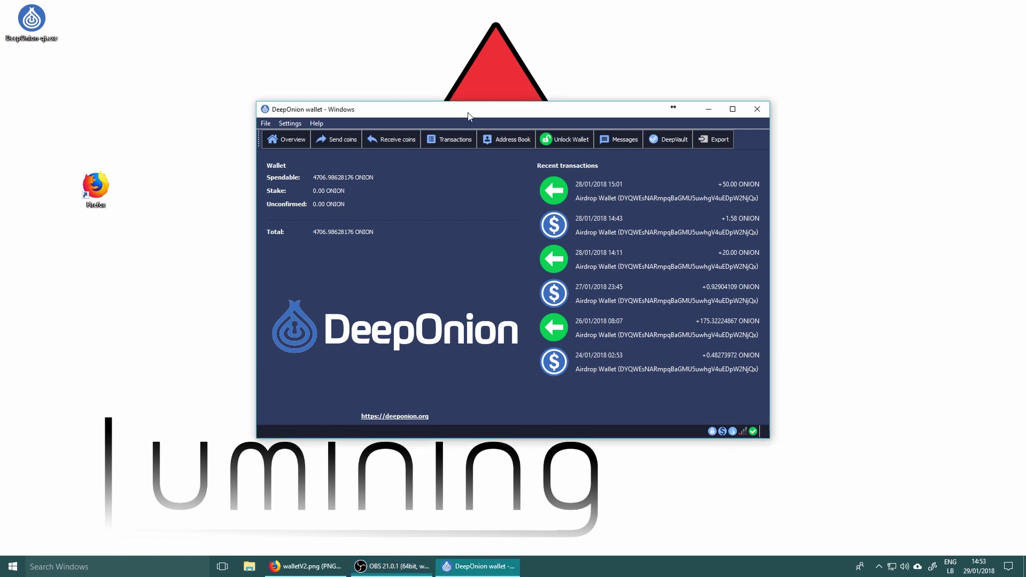
left_click(296, 125)
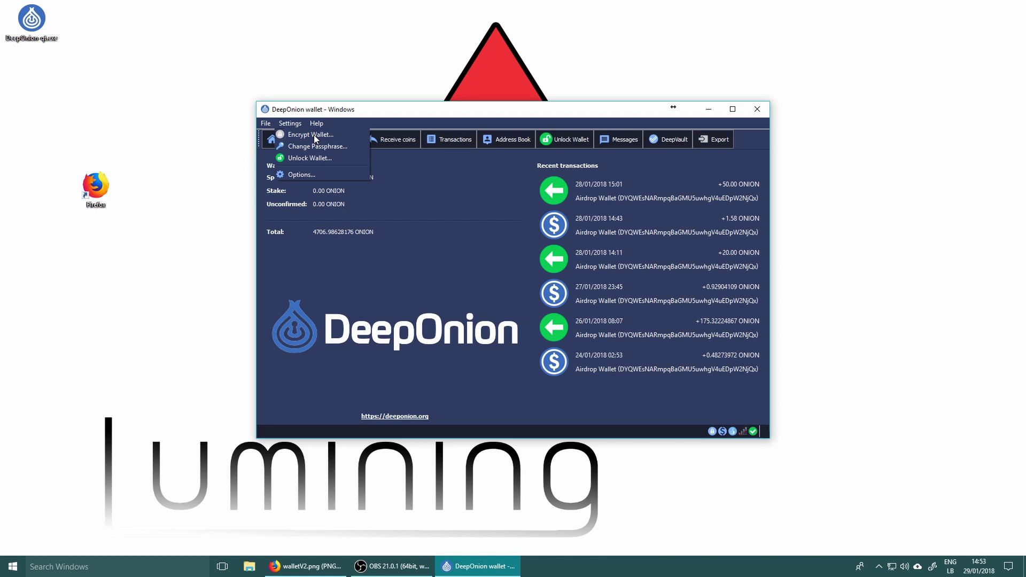
left_click(522, 220)
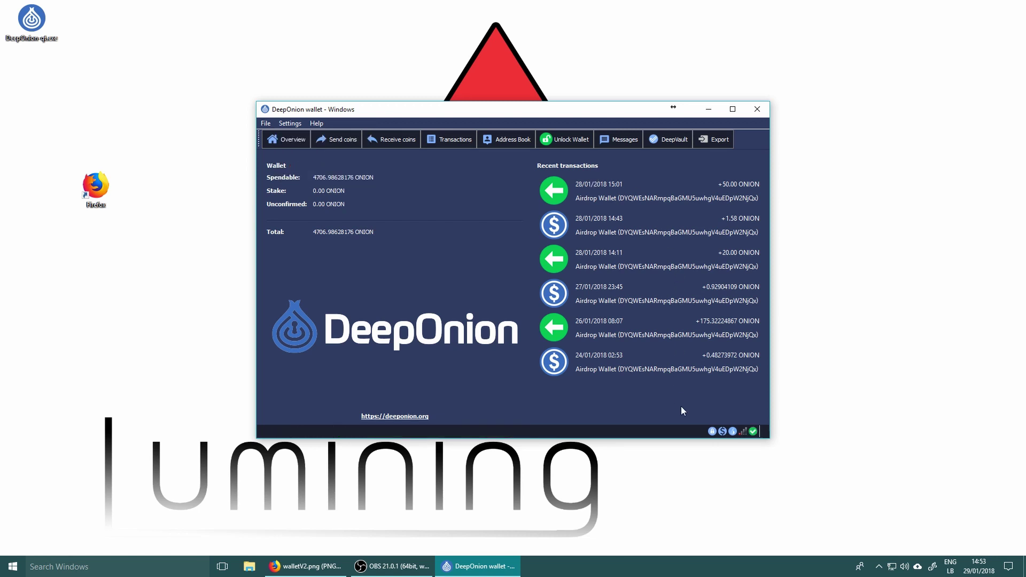
mouse_move(714, 432)
- Unlock the wallet for staking only by entering the wallet passphrase
left_click(294, 123)
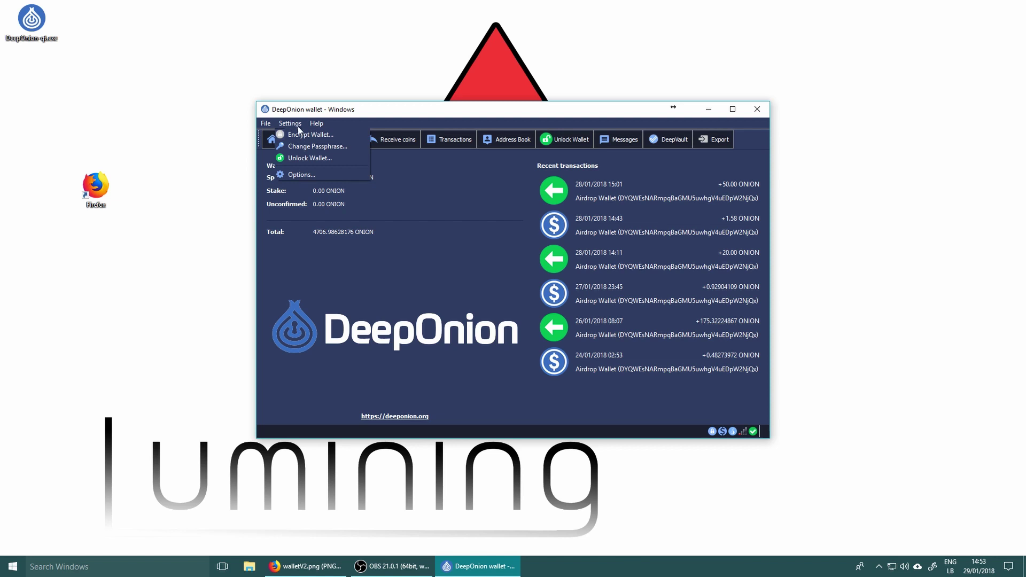
left_click(312, 158)
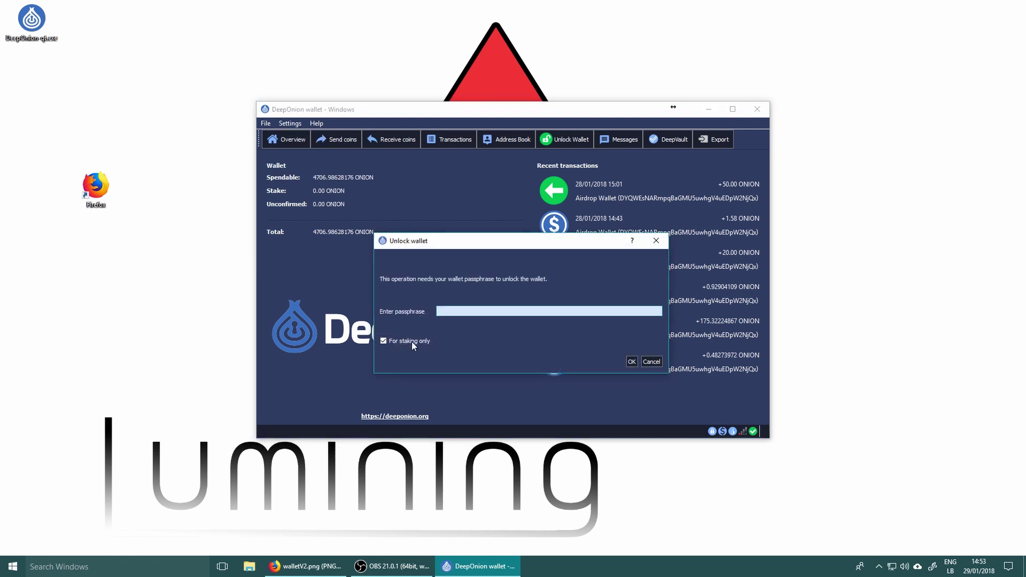
left_click(631, 363)
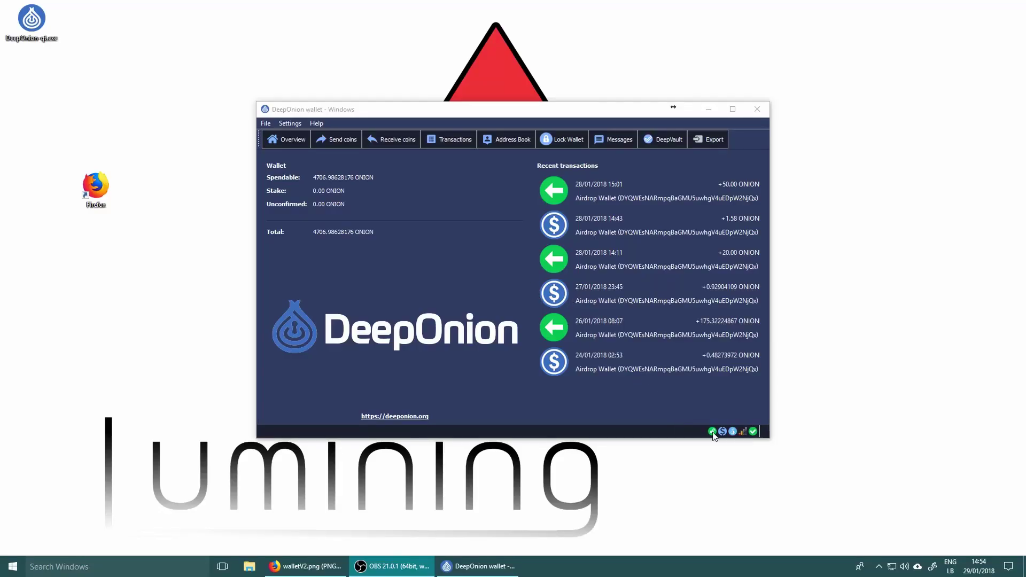
- Check the wallet's lock and staking status indicators and review the option for locking the wallet
left_click(696, 414)
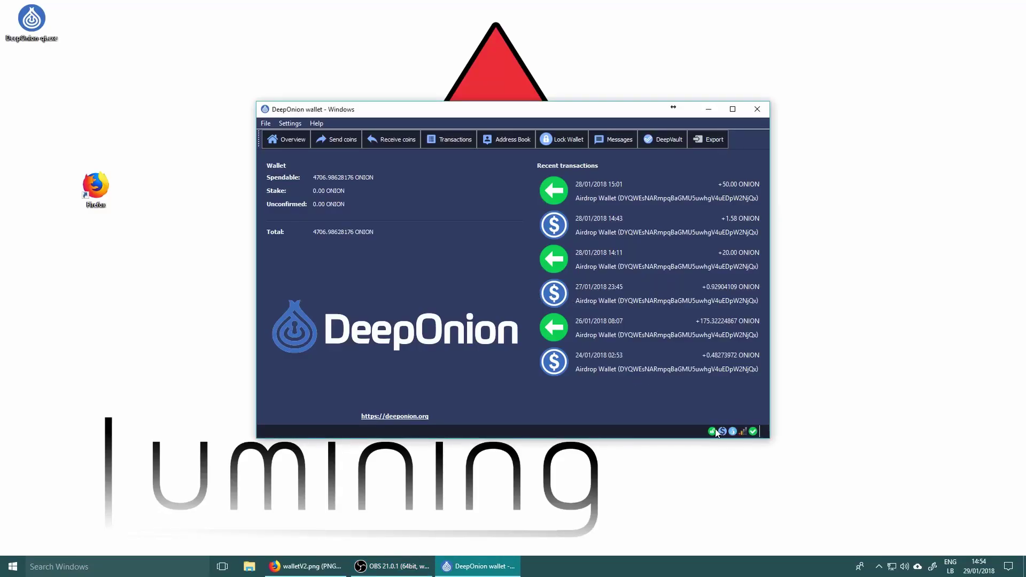
mouse_move(717, 432)
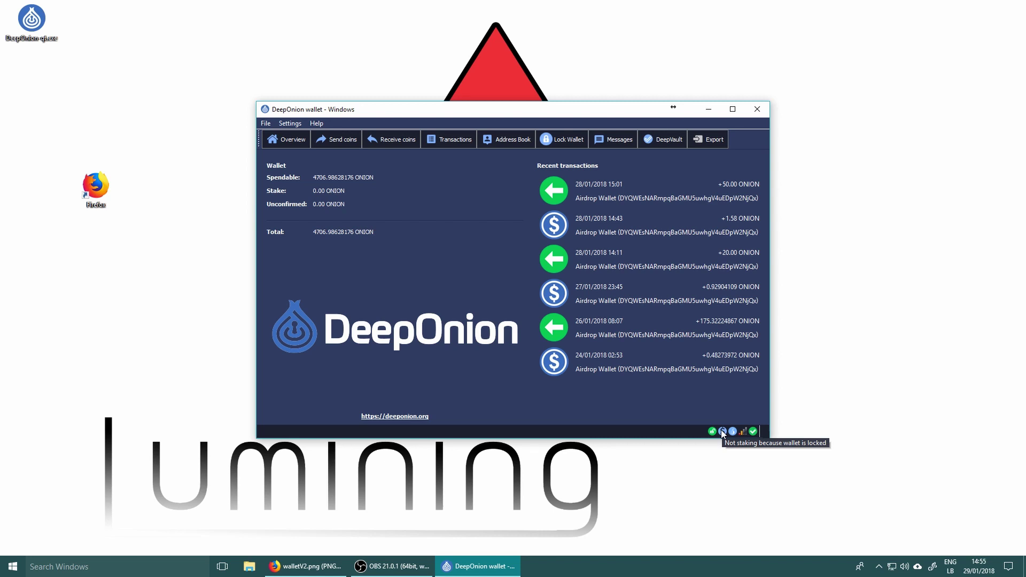
left_click(300, 124)
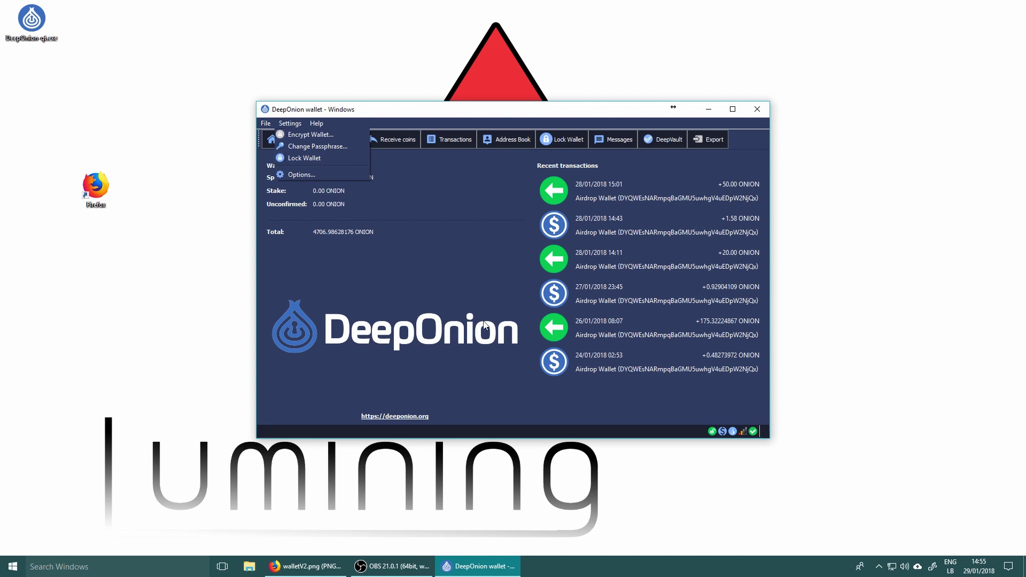
left_click(319, 155)
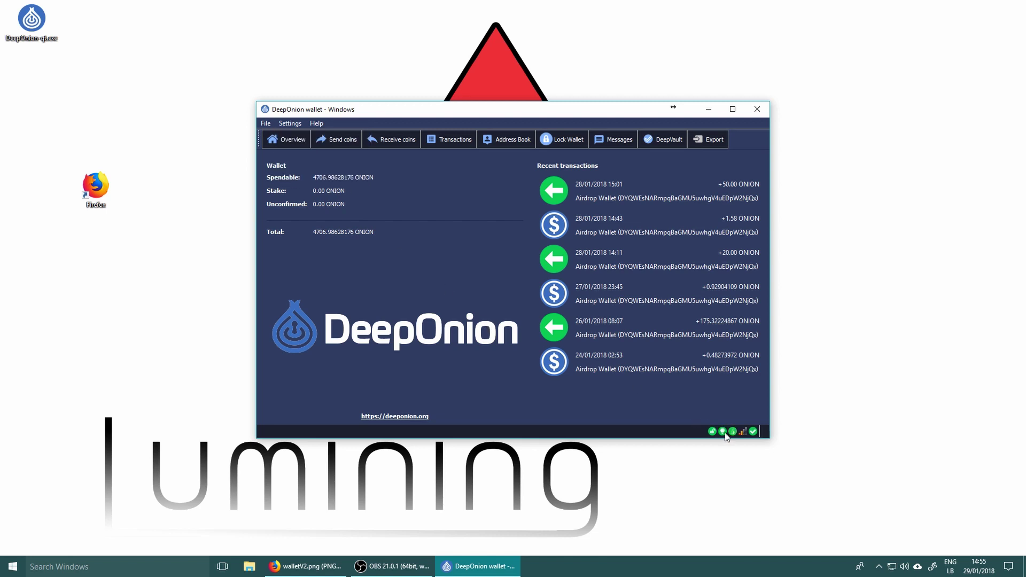
mouse_move(725, 432)
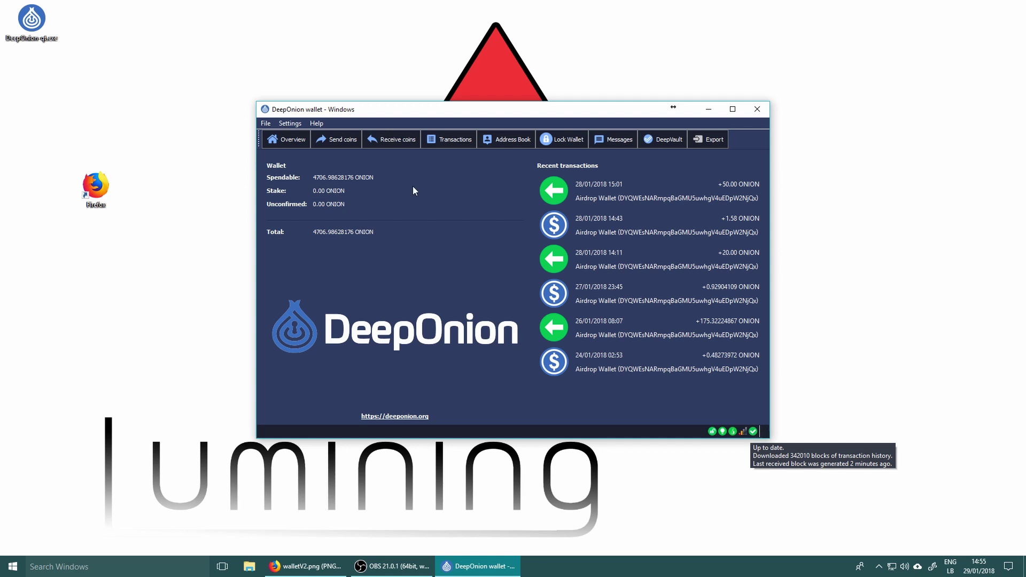
- View the coin control features of the coin sending form and review the network, window and display options without changing them
left_click(346, 139)
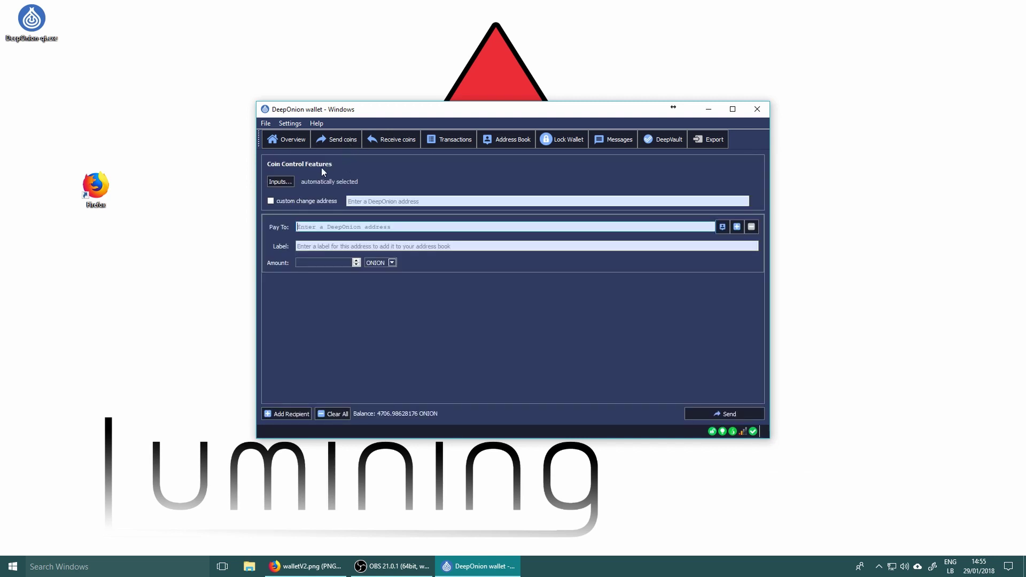
left_click(293, 124)
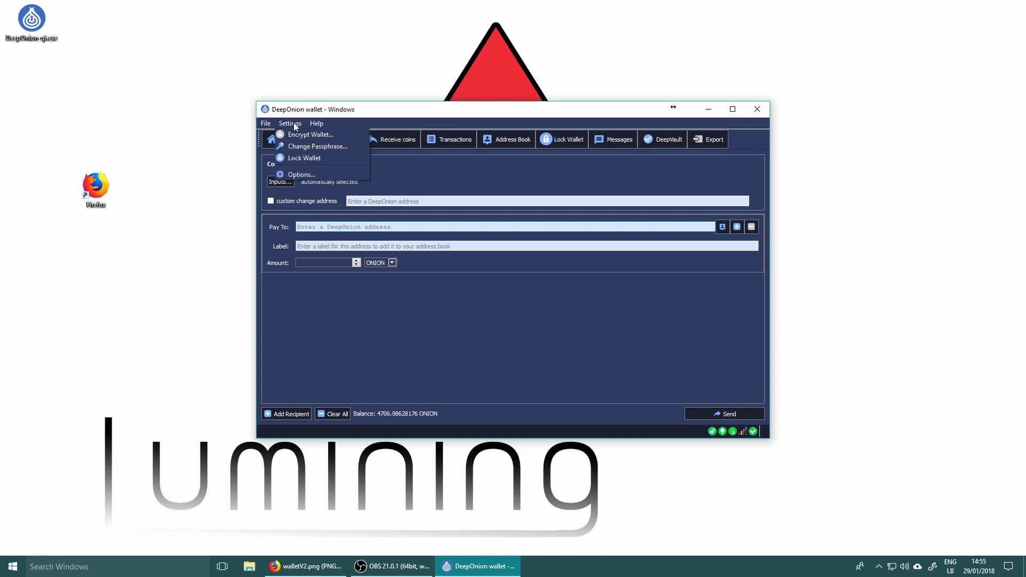
left_click(309, 172)
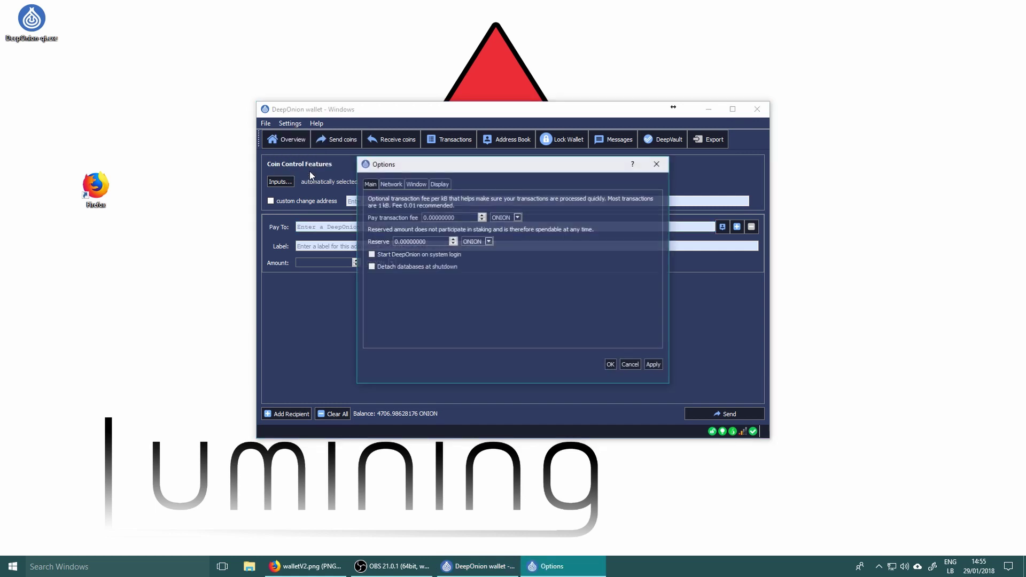
left_click(389, 184)
left_click(415, 185)
left_click(438, 185)
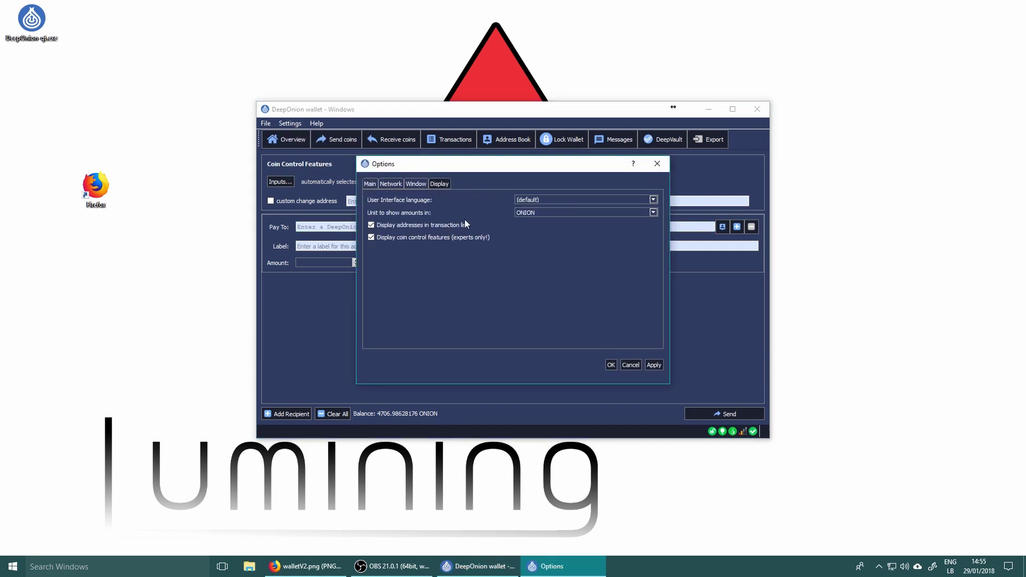
left_click(631, 363)
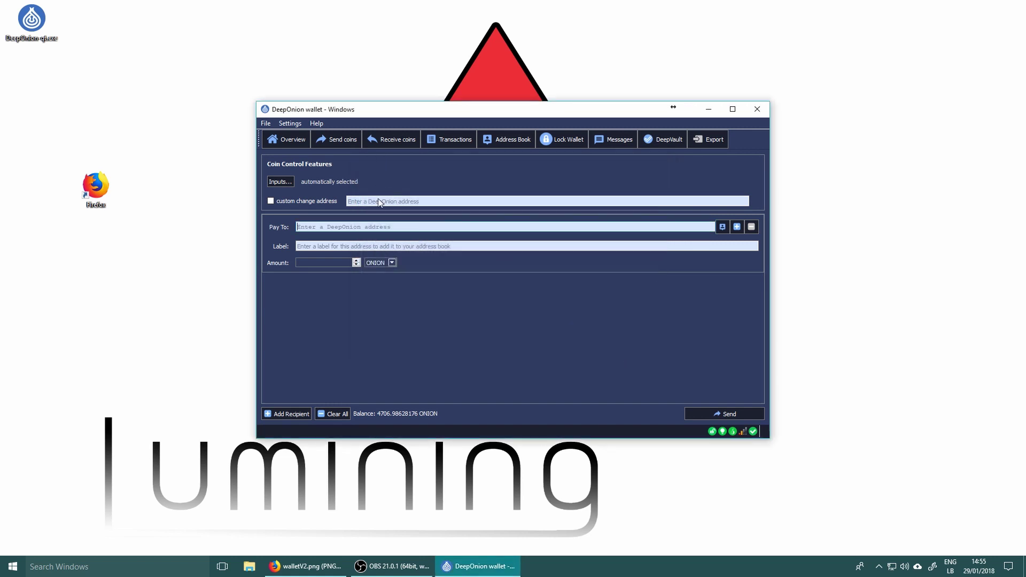
- Copy the Airdrop Wallet receiving address and paste it as the recipient and the custom change address in the coin sending form
left_click(409, 140)
right_click(480, 183)
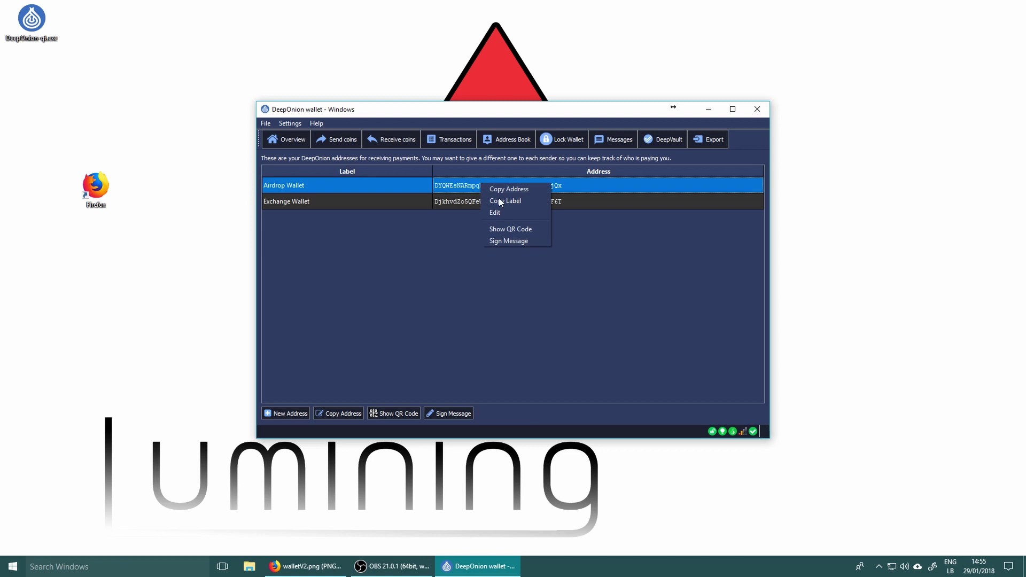
right_click(456, 184)
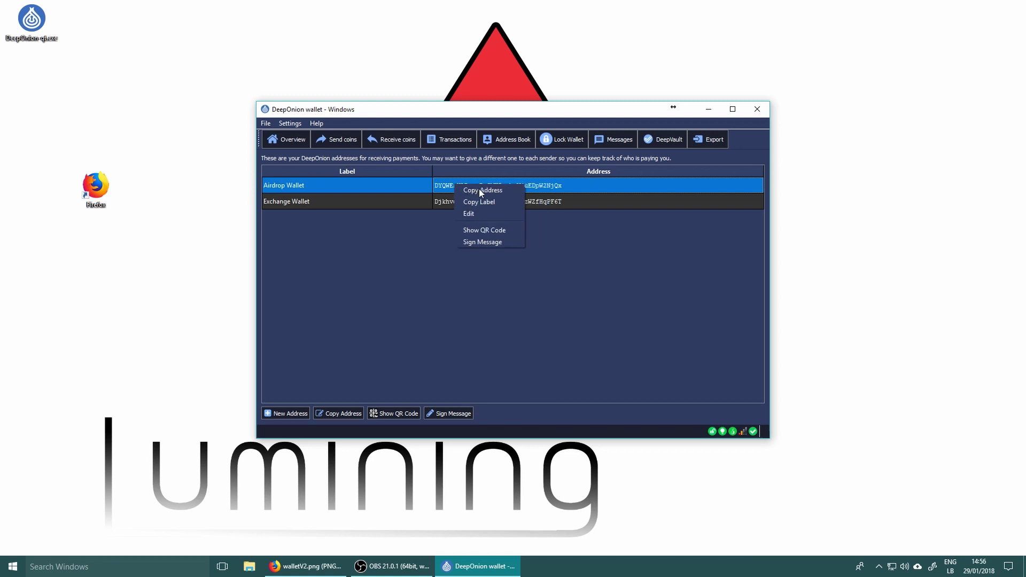
left_click(480, 190)
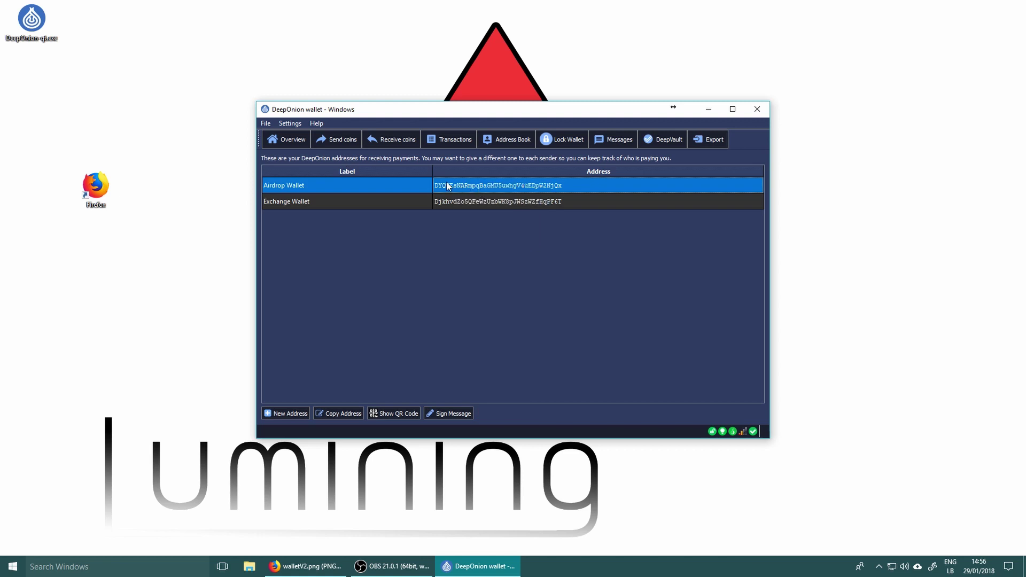
left_click(351, 140)
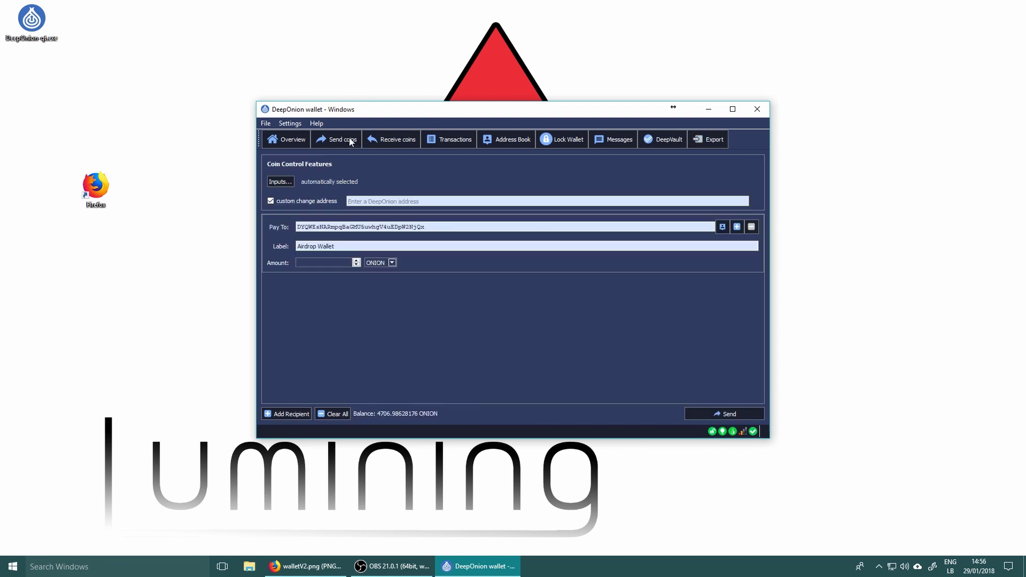
right_click(363, 201)
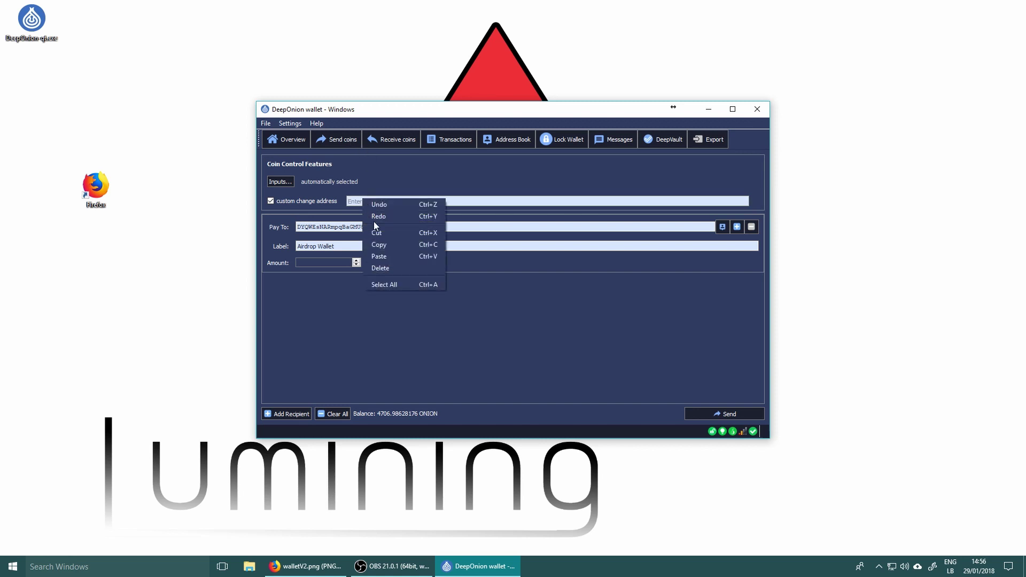
left_click(384, 260)
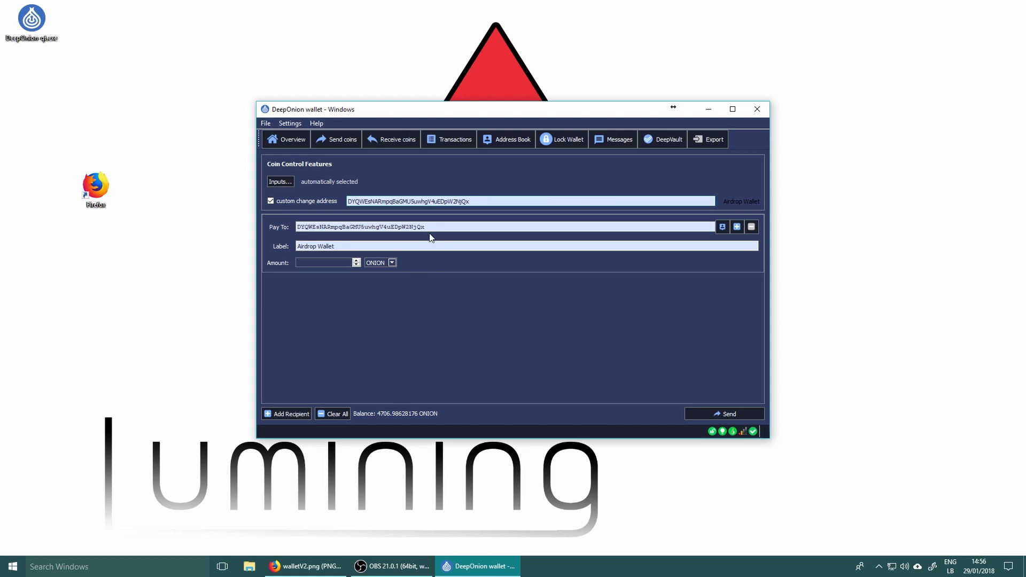
- Examine the available inputs in Coin Control, close it without selecting any, and return to the wallet overview
left_click(291, 181)
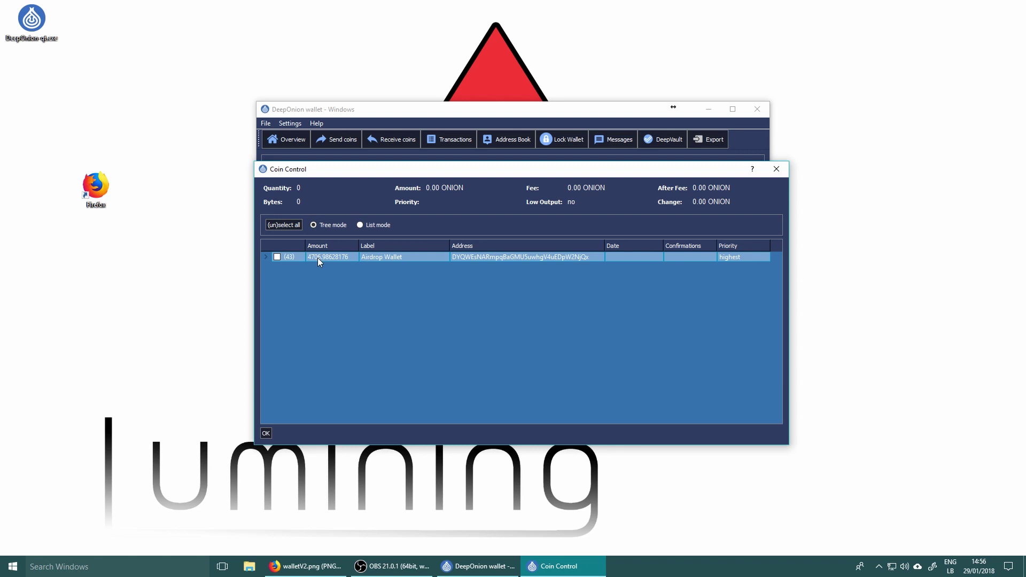
left_click(771, 169)
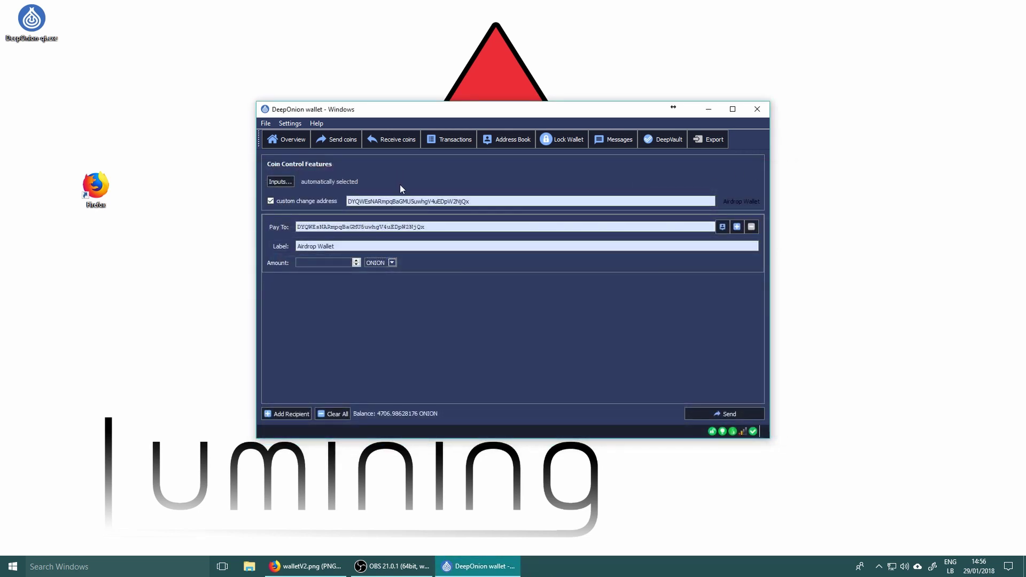
left_click(297, 140)
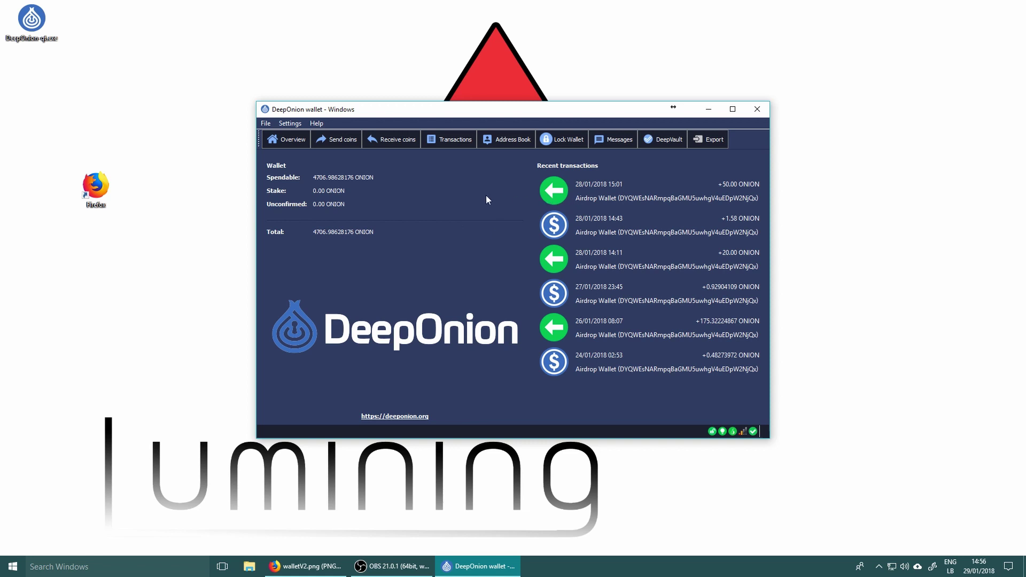